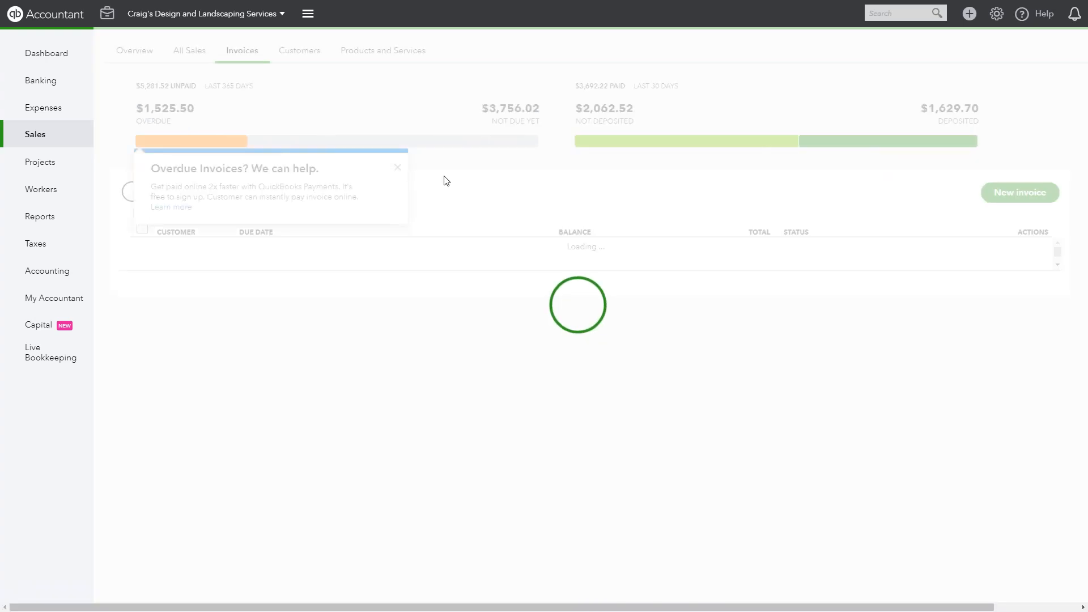
# Create a new invoice and choose Amy's Bird Sanctuary as the customer
pyautogui.click(398, 168)
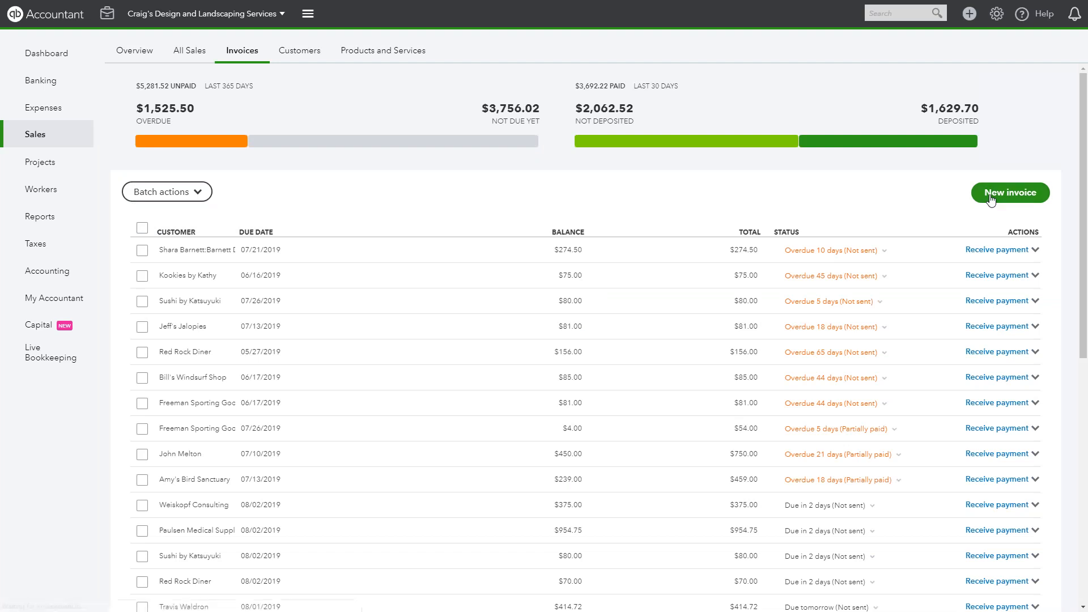
pyautogui.click(990, 196)
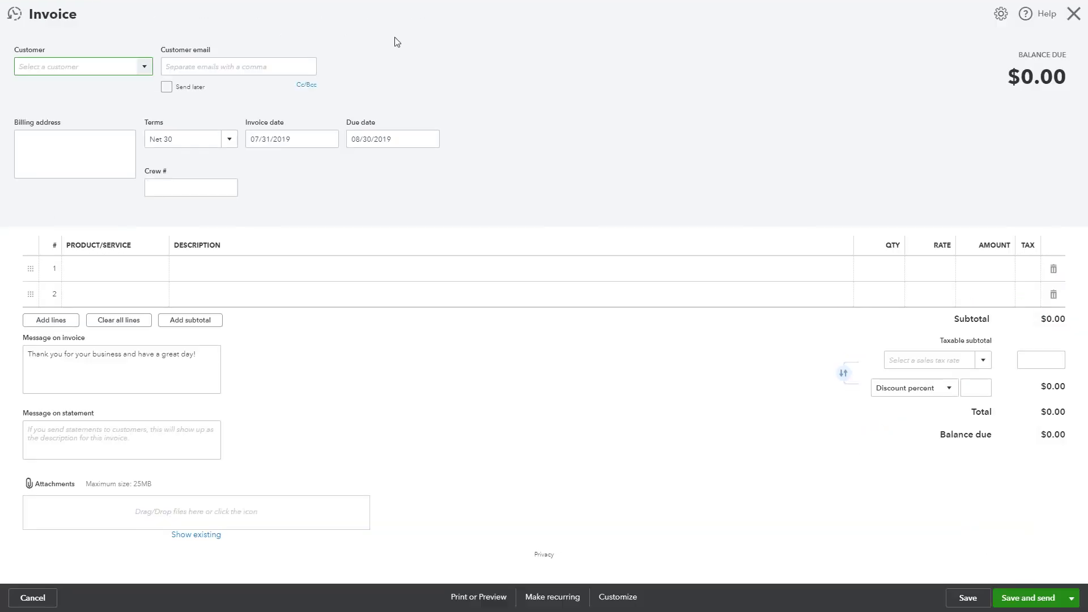
pyautogui.click(144, 67)
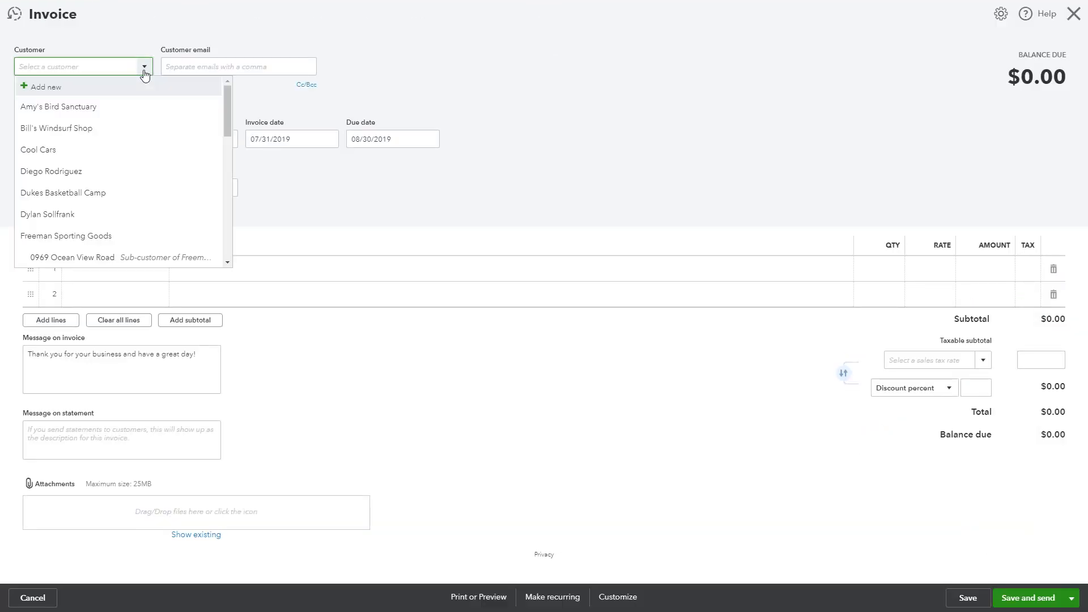
pyautogui.click(90, 107)
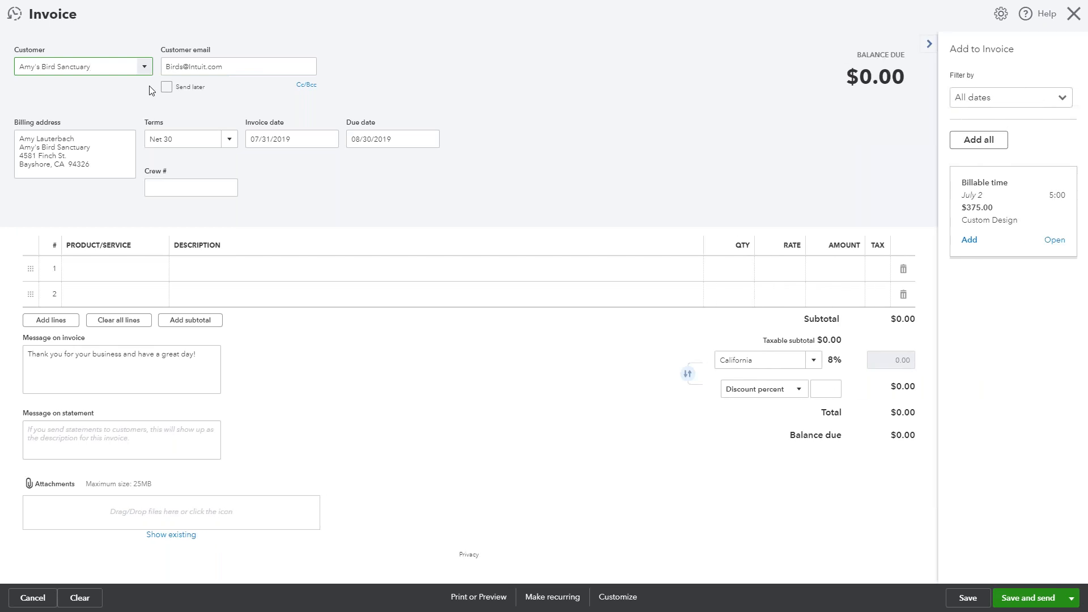
pyautogui.click(144, 67)
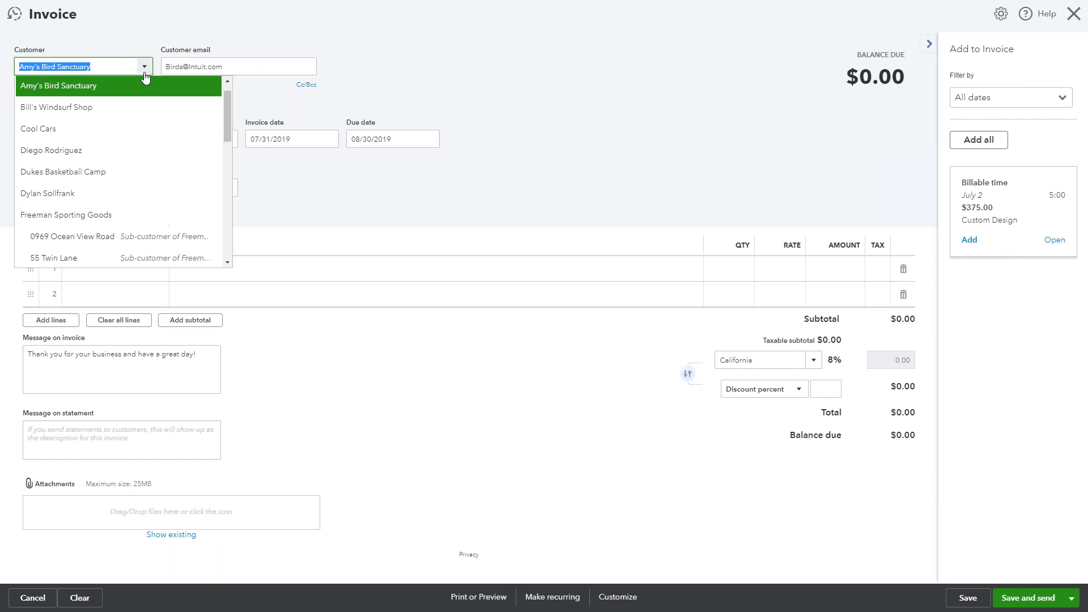
pyautogui.press('BackSpace')
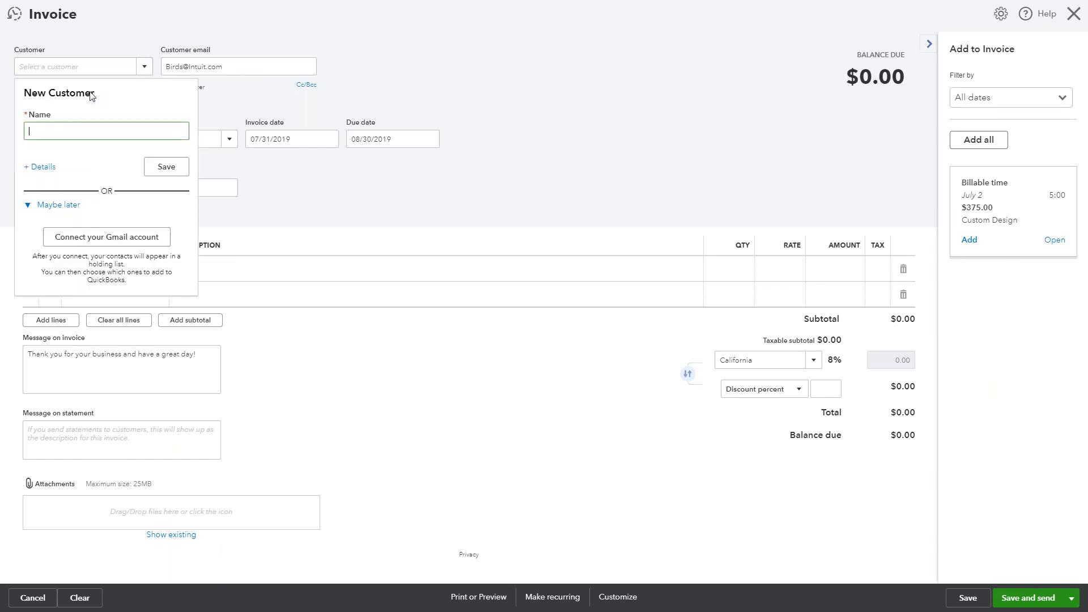
pyautogui.click(42, 169)
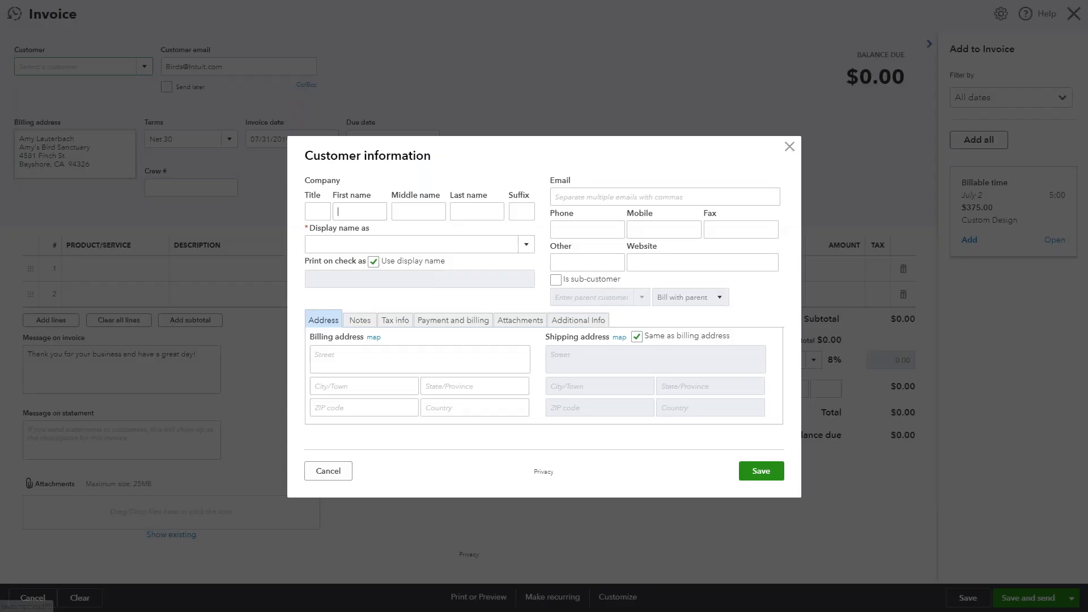
pyautogui.click(790, 149)
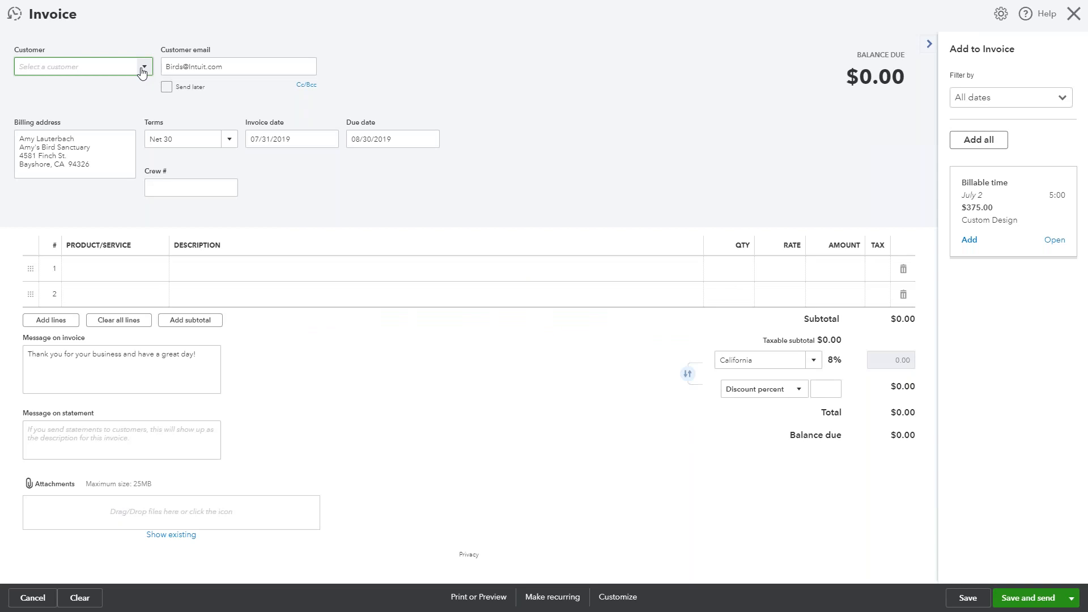
pyautogui.click(142, 69)
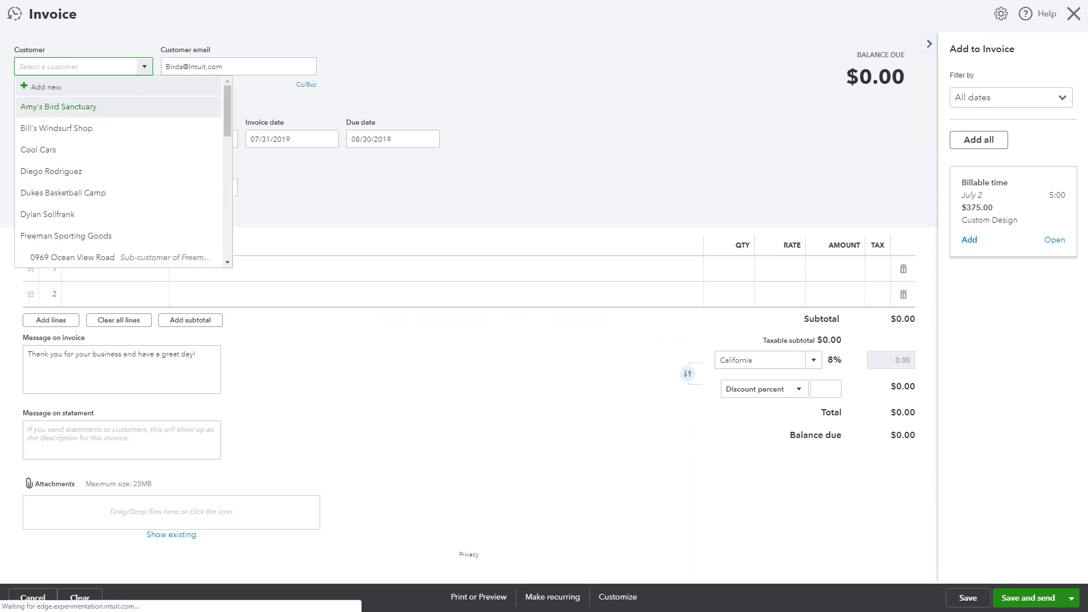
pyautogui.click(85, 107)
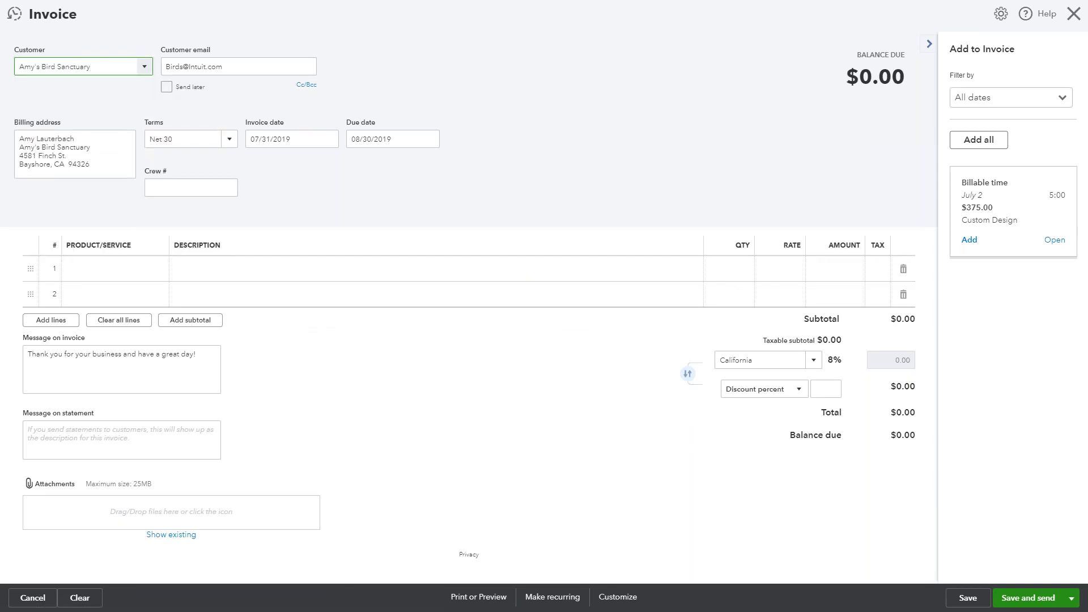
# Add Gardening as the invoice's first line item, with quantity 1 and a rate of 100
pyautogui.click(929, 44)
pyautogui.click(158, 272)
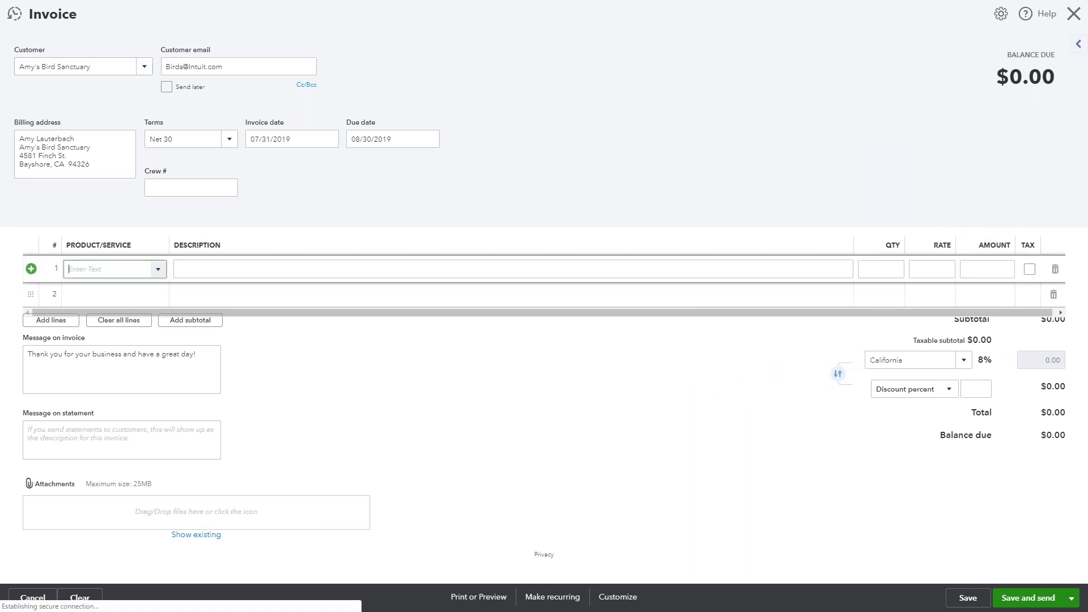
pyautogui.click(158, 276)
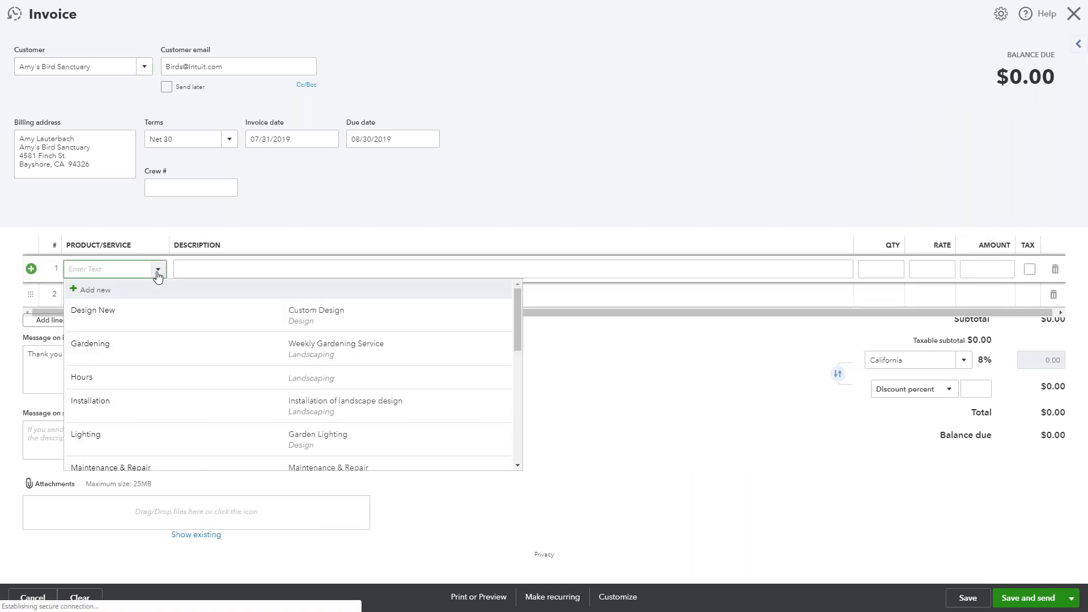
pyautogui.click(131, 353)
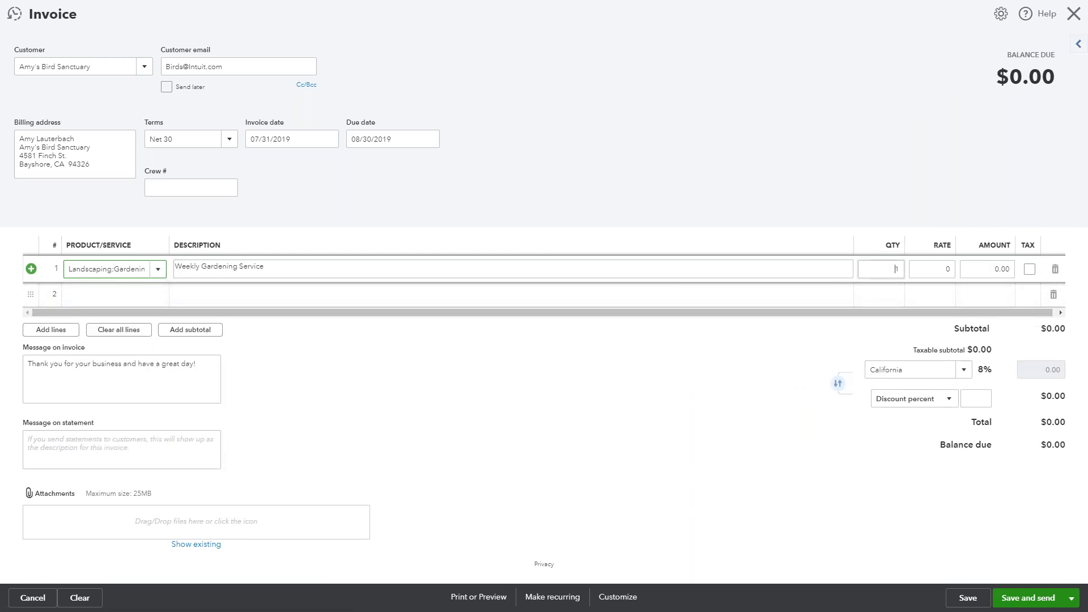
pyautogui.click(944, 270)
pyautogui.write('100')
pyautogui.press('Tab')
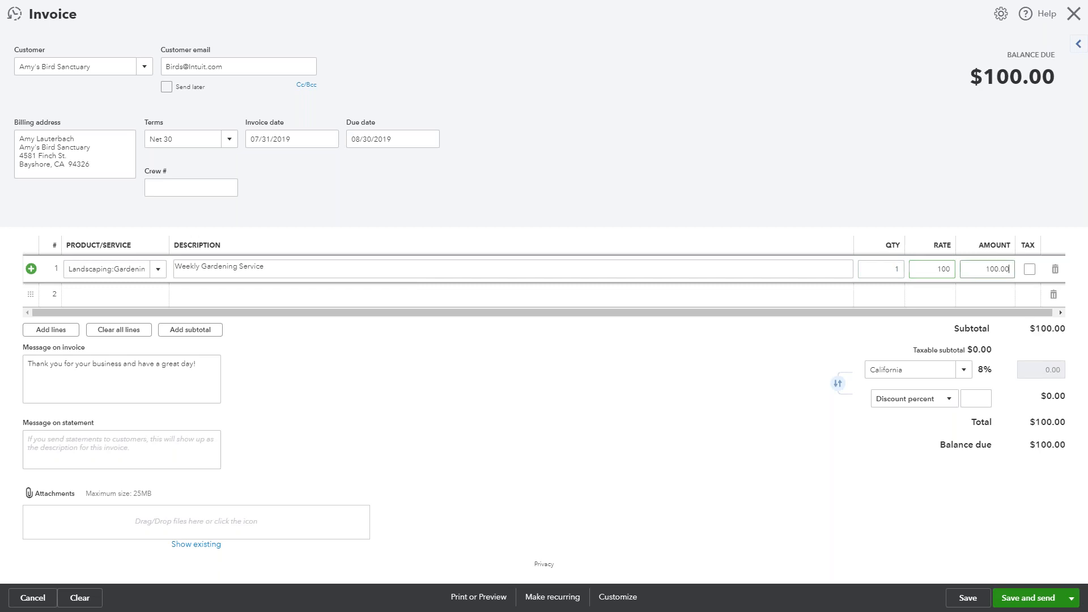
# Add Hours as the second line item, with the description Labor, quantity 1 and a rate of 50
pyautogui.click(82, 297)
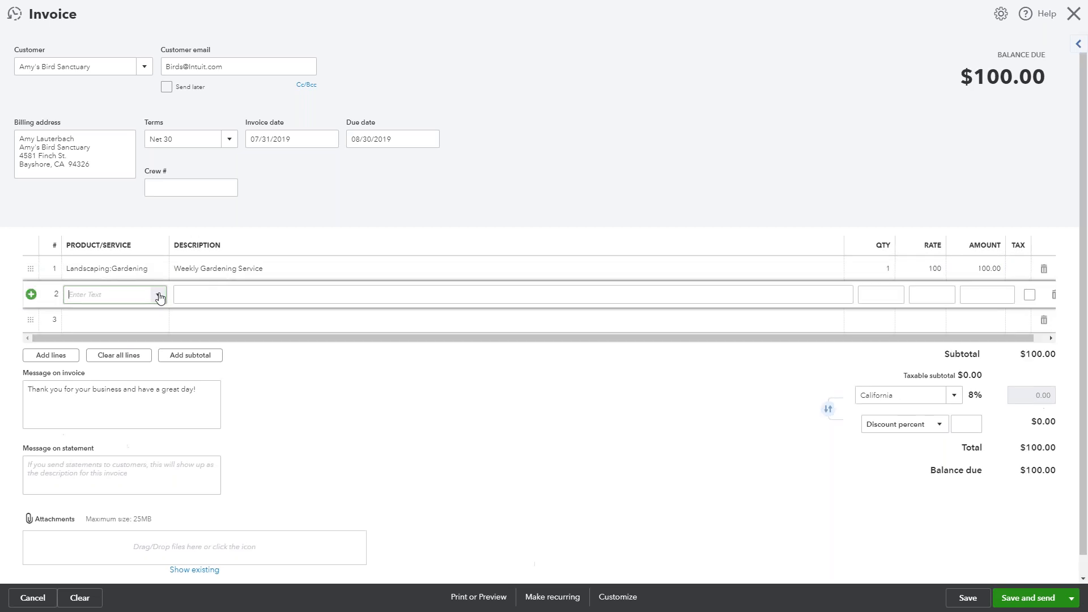
pyautogui.click(159, 294)
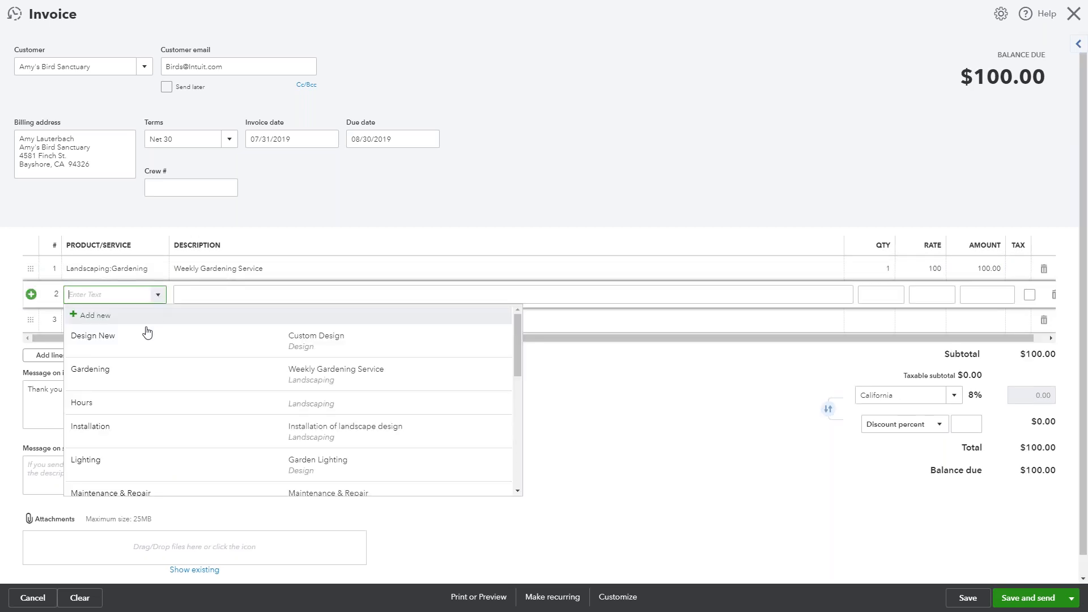
pyautogui.click(133, 406)
pyautogui.click(277, 295)
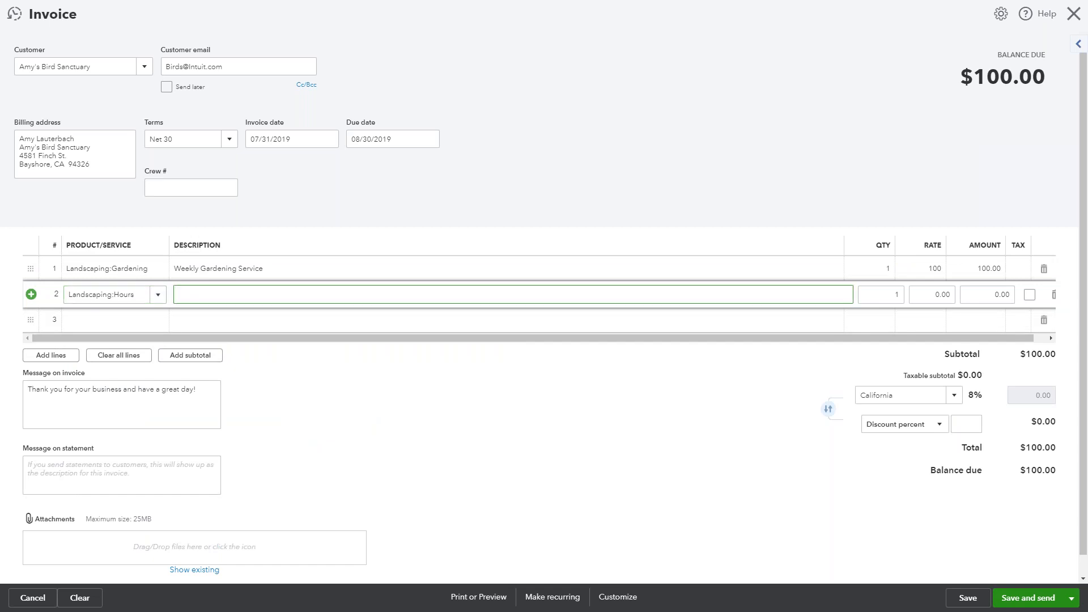
pyautogui.press('Tab')
pyautogui.press('Tab')
pyautogui.write('50')
pyautogui.press('Tab')
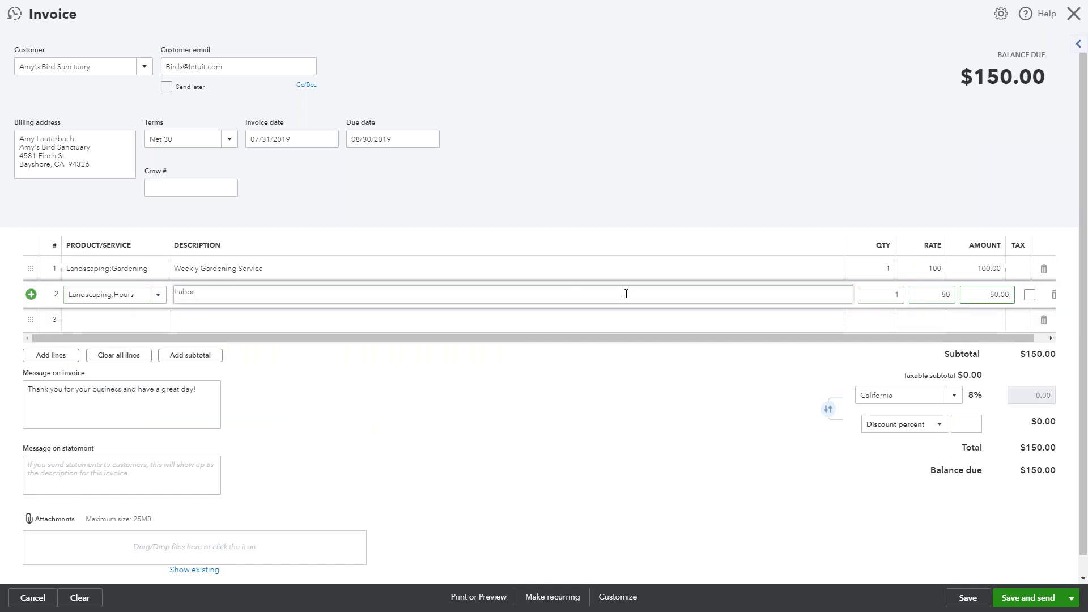
pyautogui.click(650, 418)
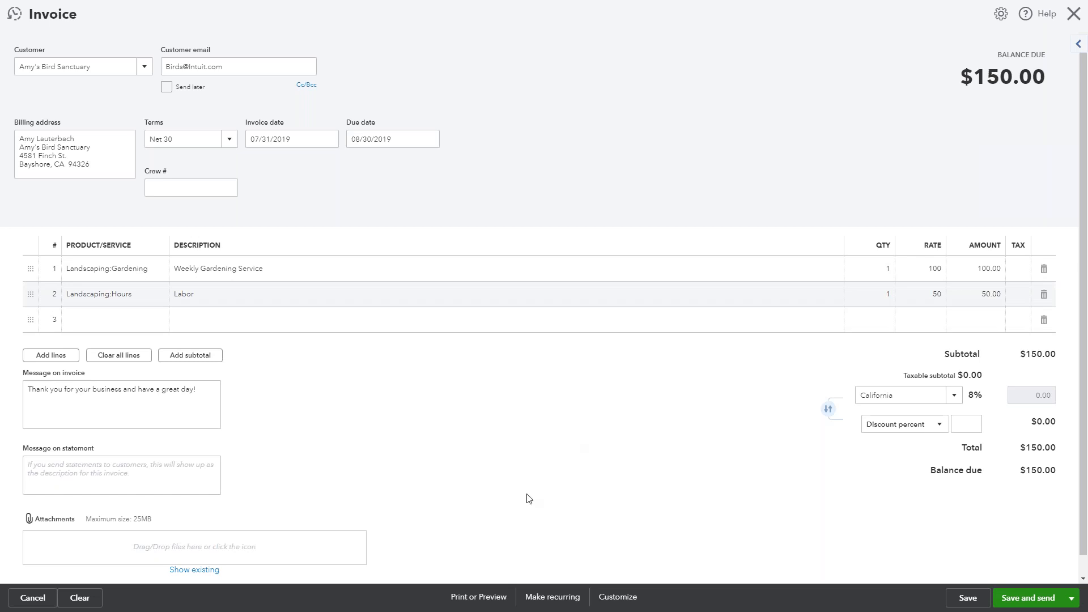
# Save the invoice with Save and send, dismiss the email without sending it, and close the invoice
pyautogui.click(486, 604)
pyautogui.click(485, 541)
pyautogui.click(1017, 604)
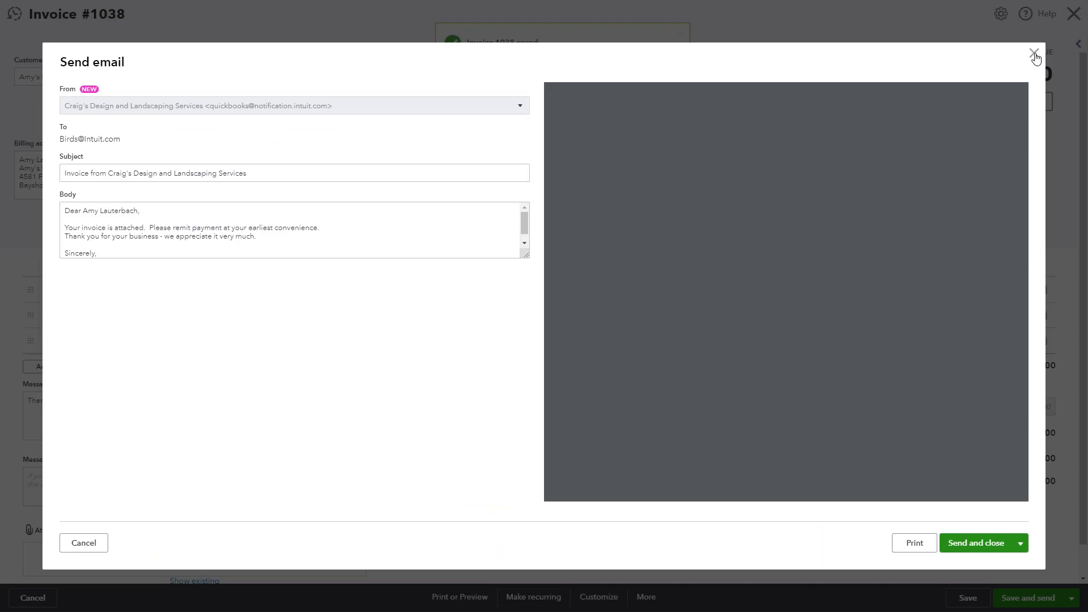
pyautogui.click(1035, 53)
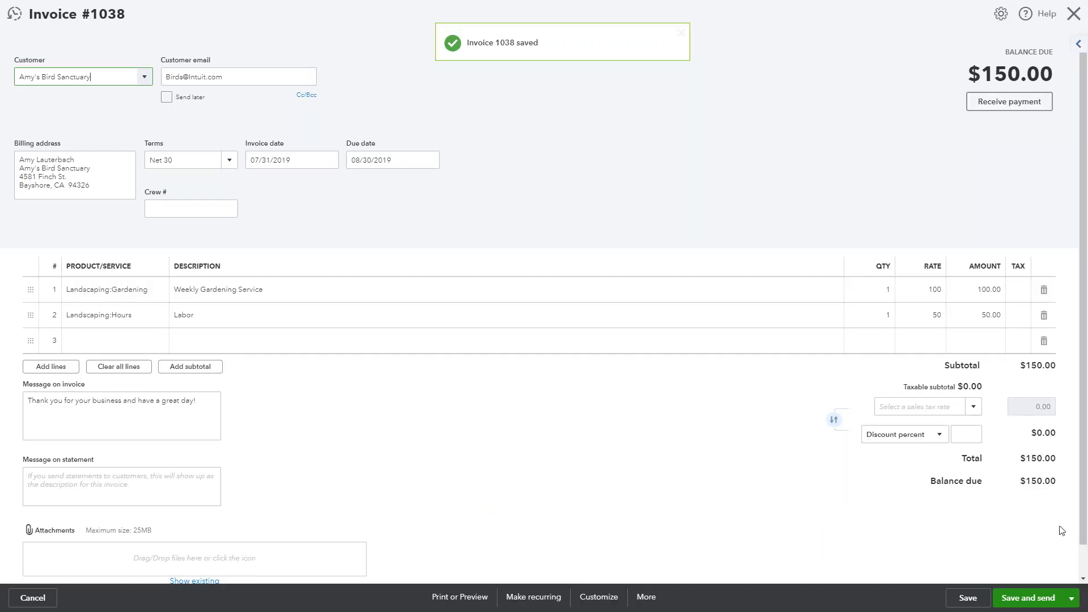
pyautogui.click(1071, 600)
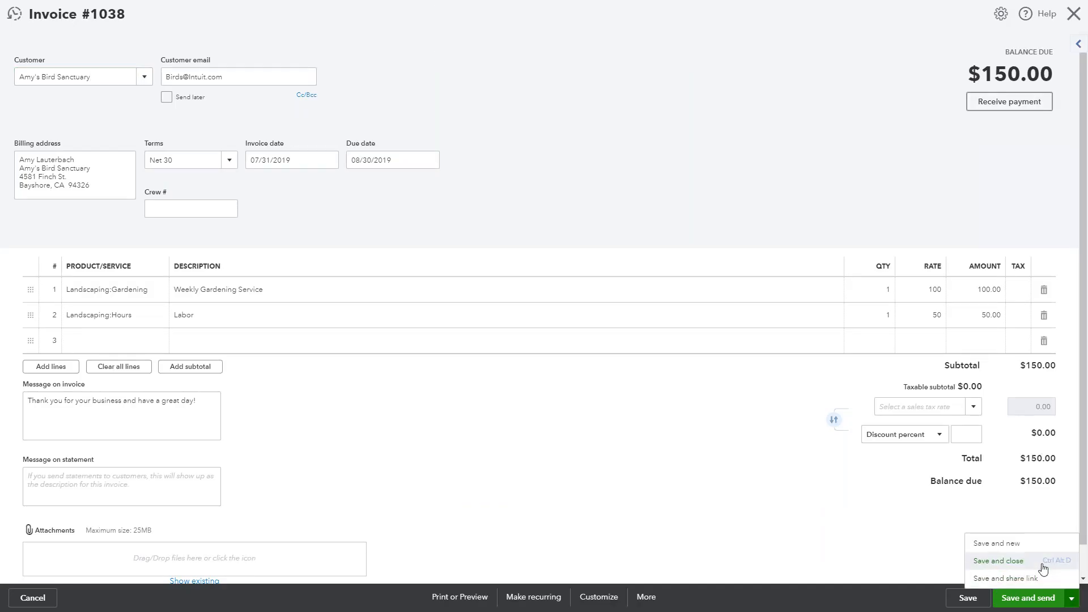
pyautogui.click(898, 521)
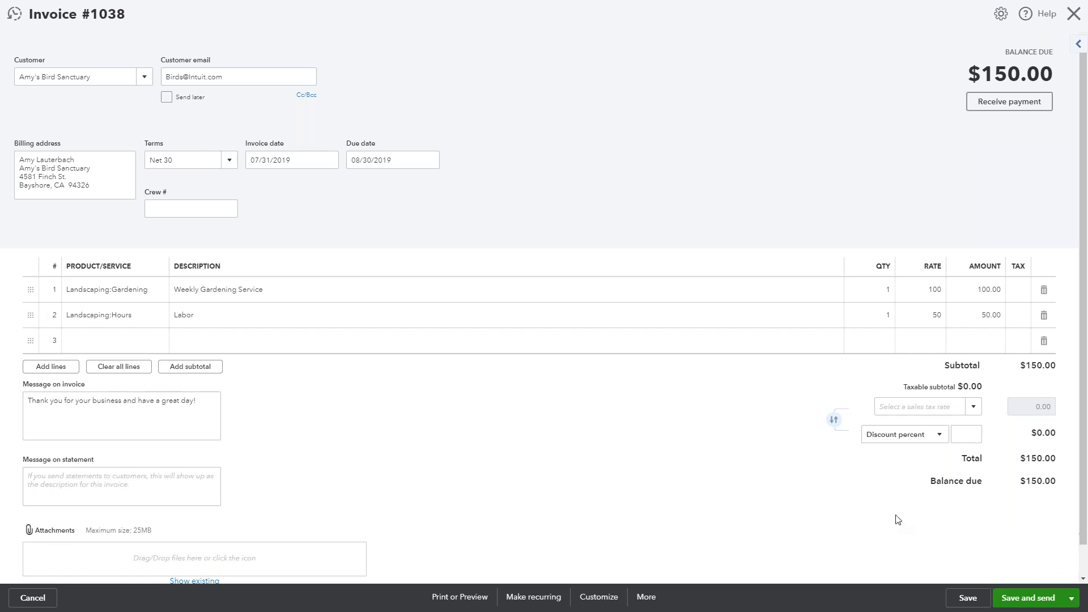
pyautogui.click(1075, 12)
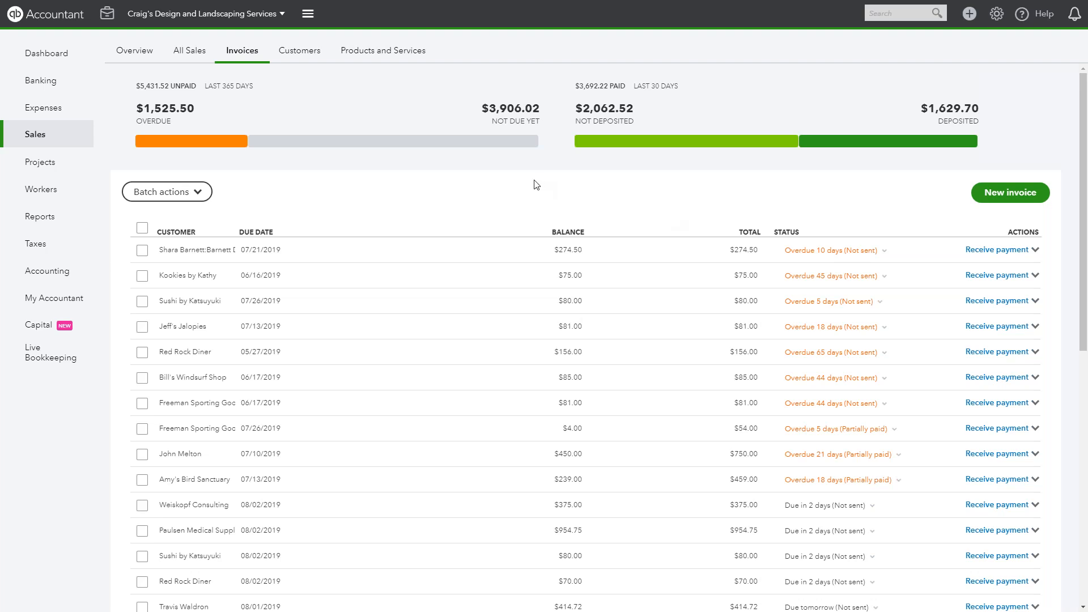
# Create a Receive Payment transaction for the customer Amy's Bird Sanctuary
pyautogui.click(970, 13)
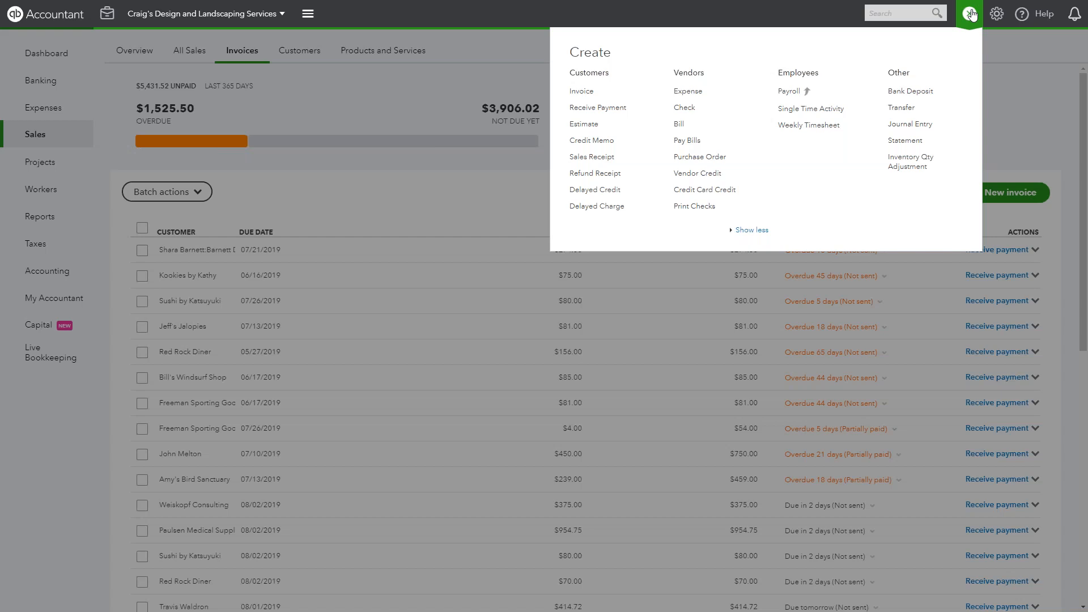
pyautogui.click(595, 113)
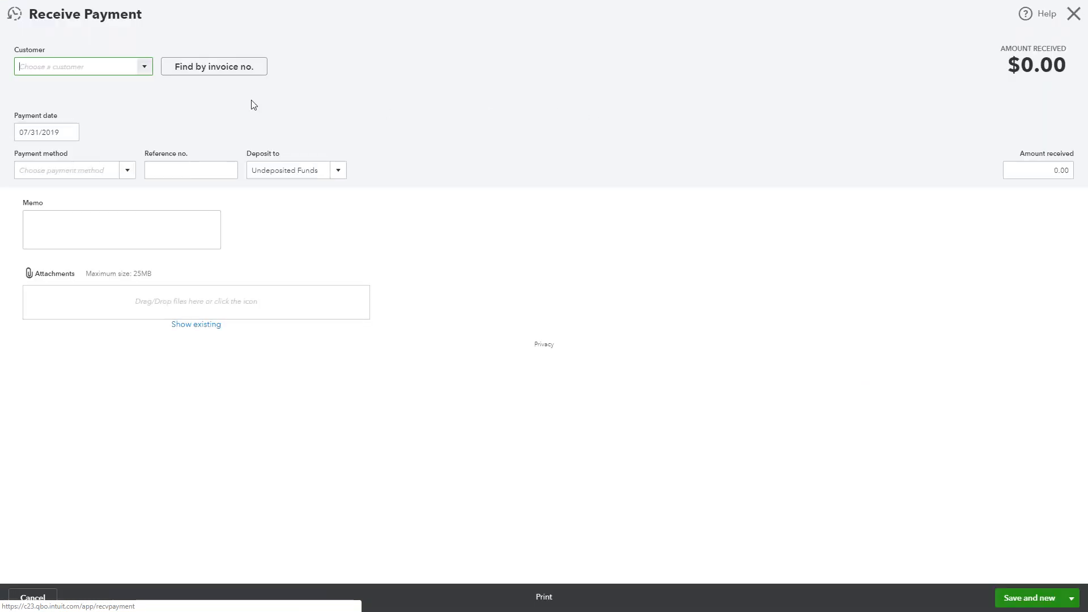
pyautogui.click(140, 68)
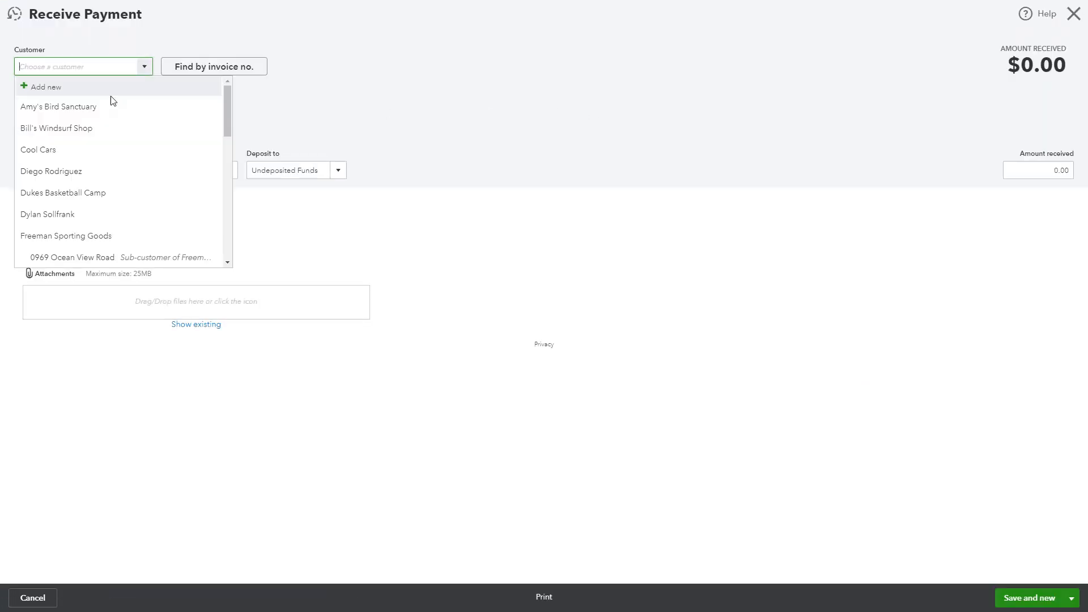
pyautogui.click(100, 112)
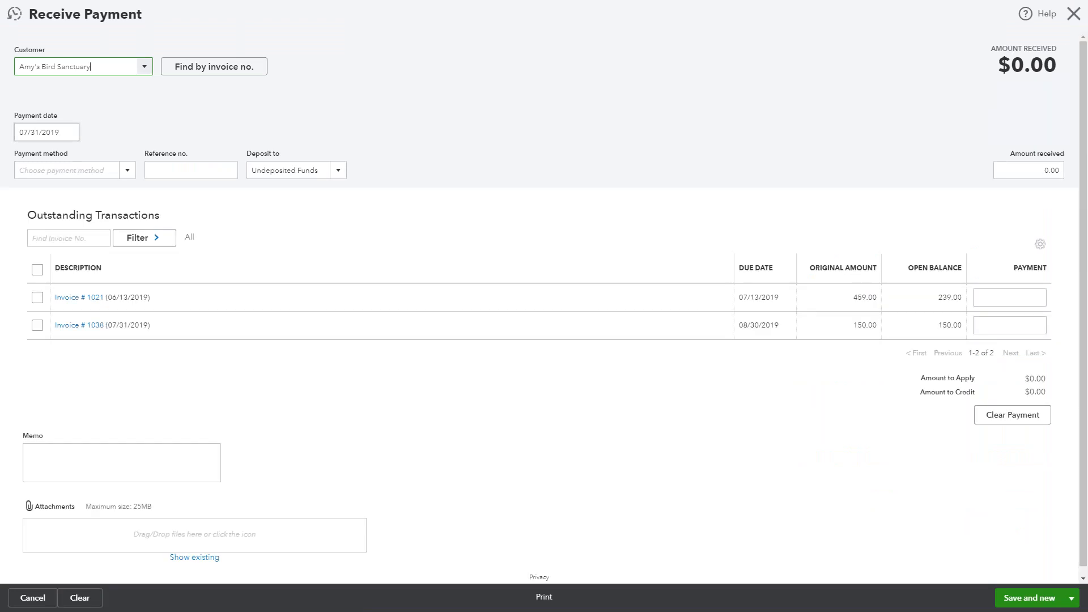
# Set the payment method to Check and the reference number to 12345
pyautogui.click(57, 132)
pyautogui.click(71, 170)
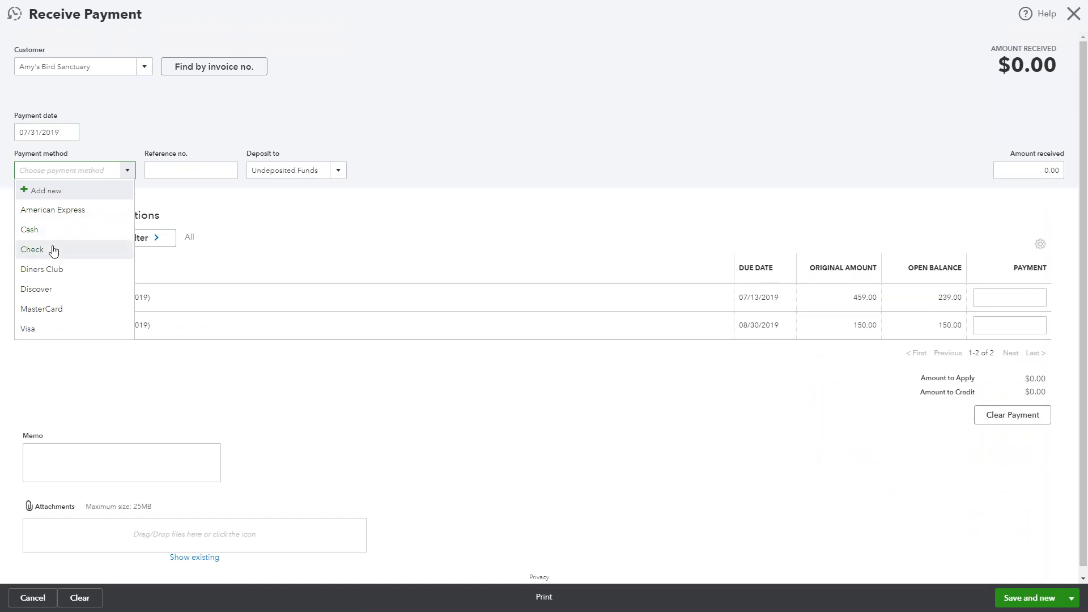
pyautogui.click(53, 251)
pyautogui.click(162, 176)
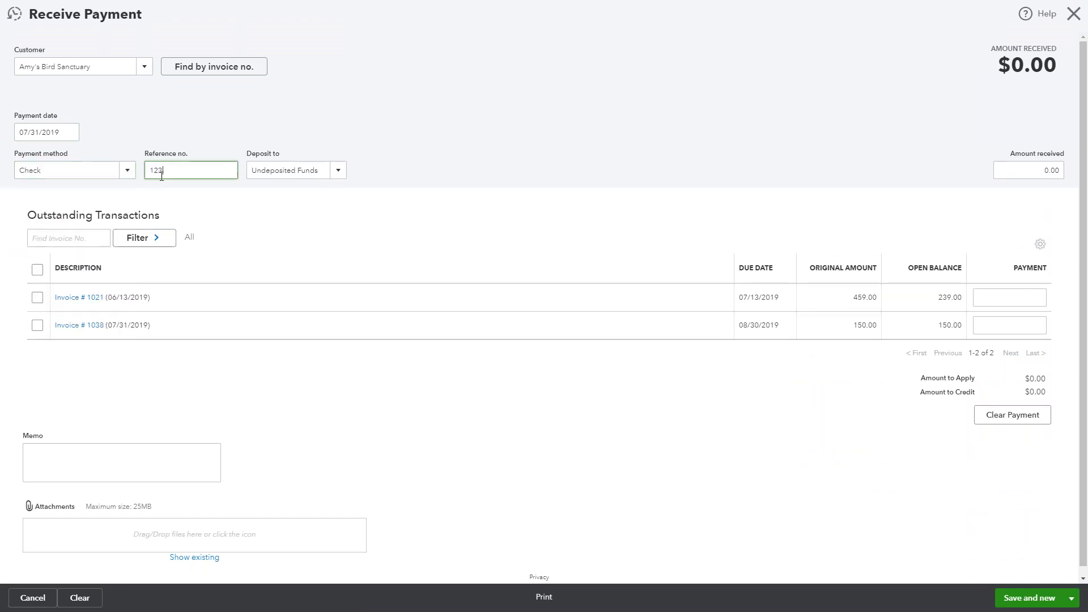
pyautogui.press('Tab')
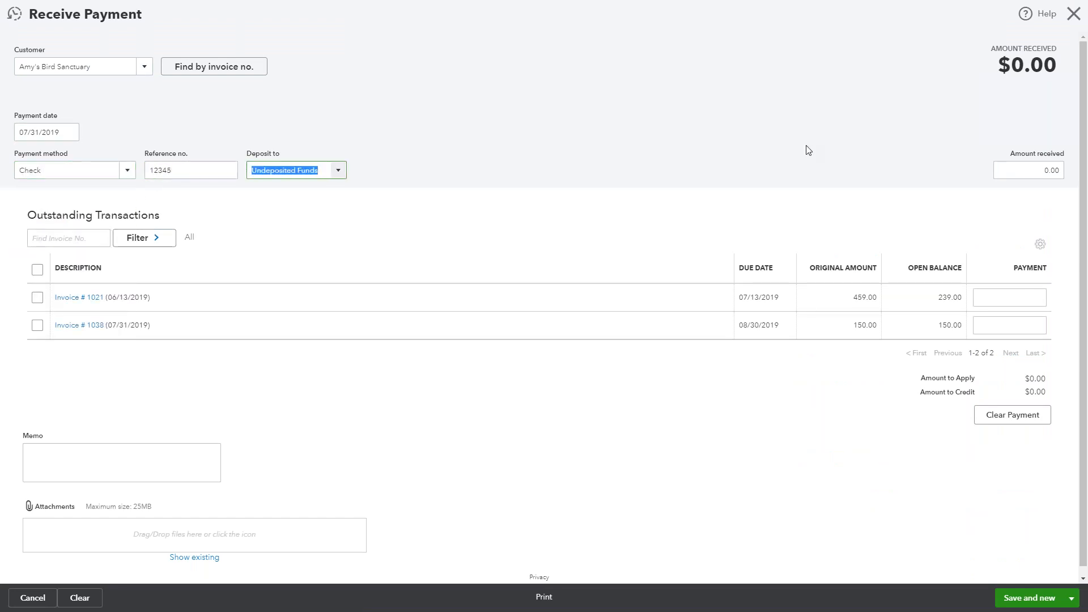
# Set the amount received to 150 and apply it only to the invoice dated 07/31/2019
pyautogui.click(1013, 171)
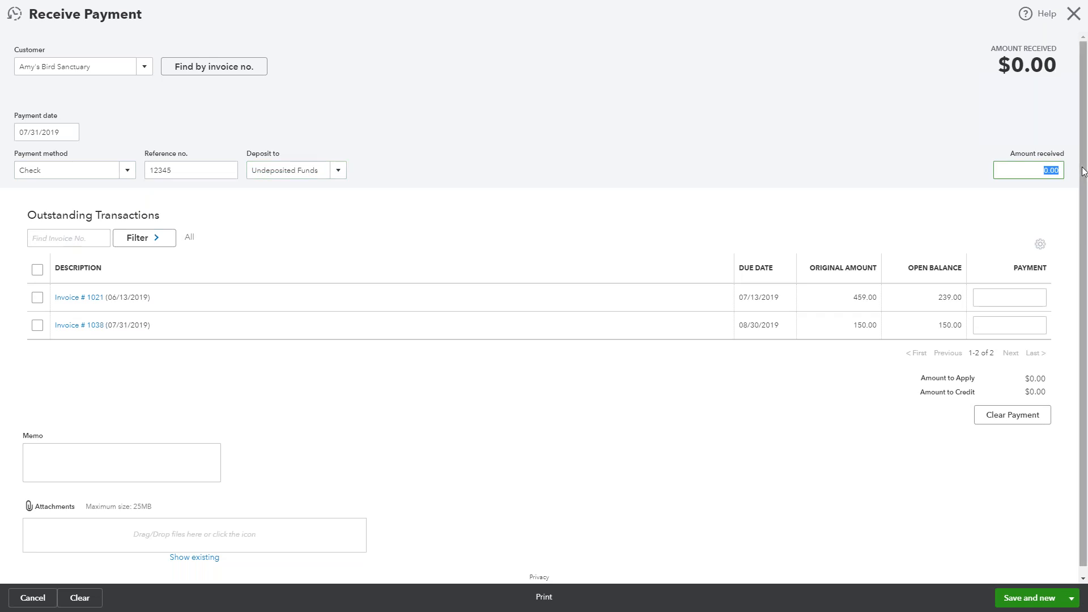
pyautogui.write('150')
pyautogui.press('Tab')
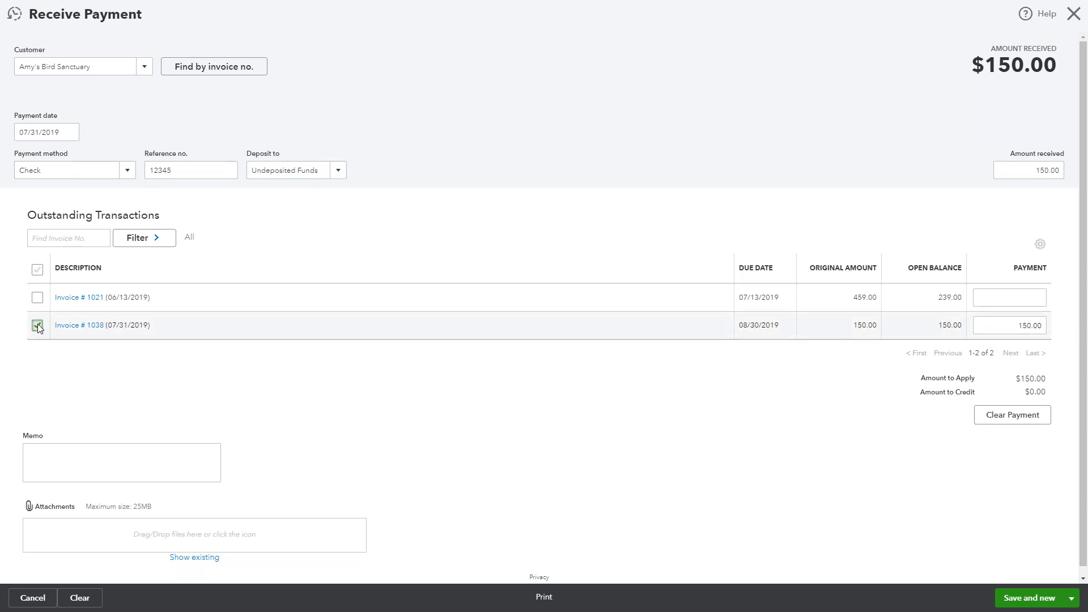
pyautogui.click(38, 299)
pyautogui.click(38, 299)
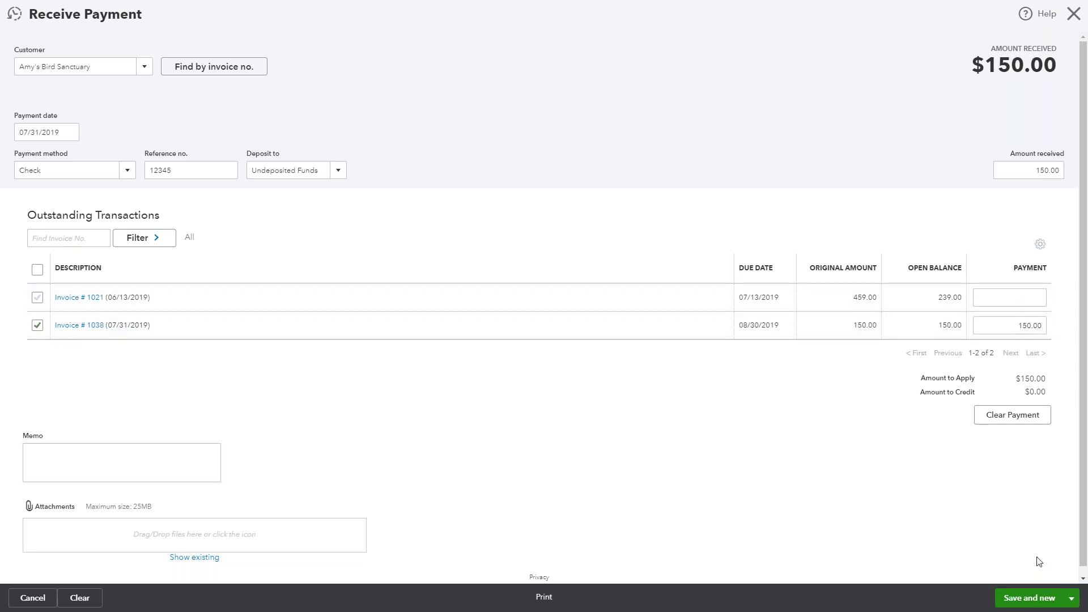
# Save and close the received payment and open the list of all sales transactions
pyautogui.click(1072, 598)
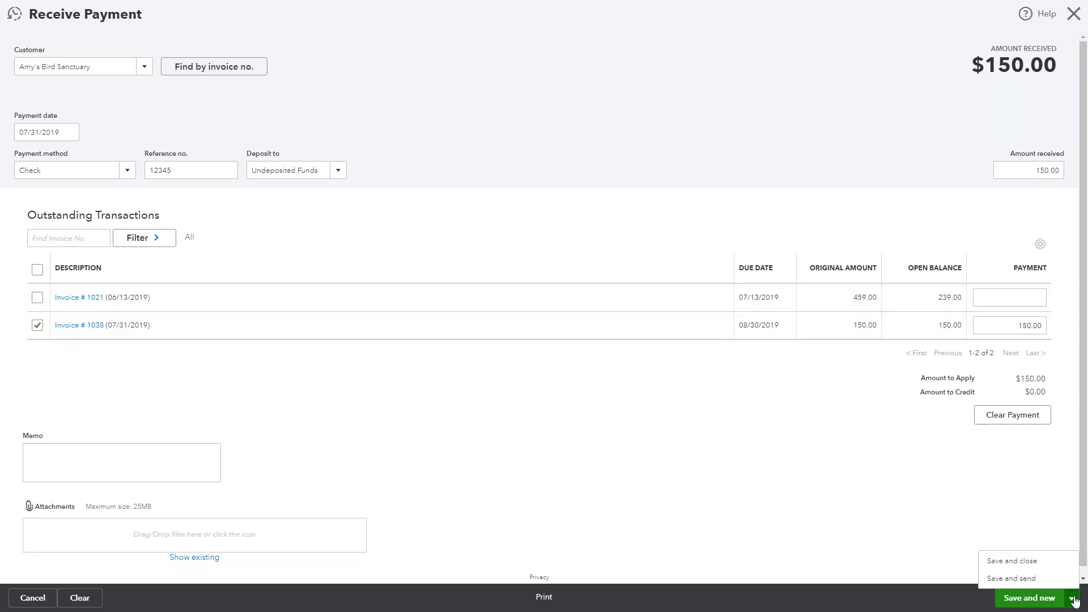
pyautogui.click(1052, 565)
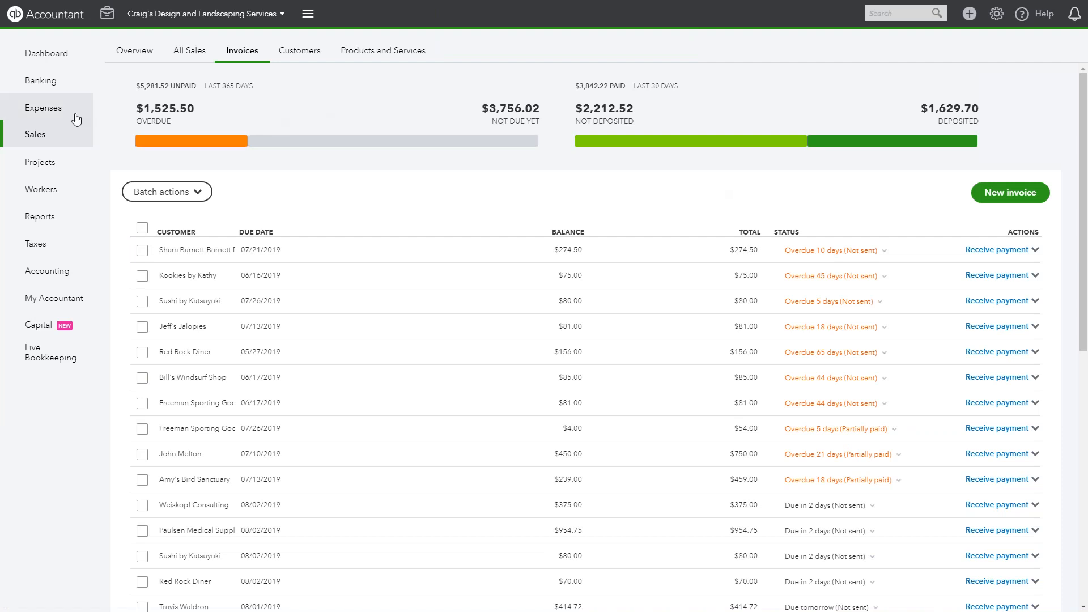
pyautogui.moveTo(50, 133)
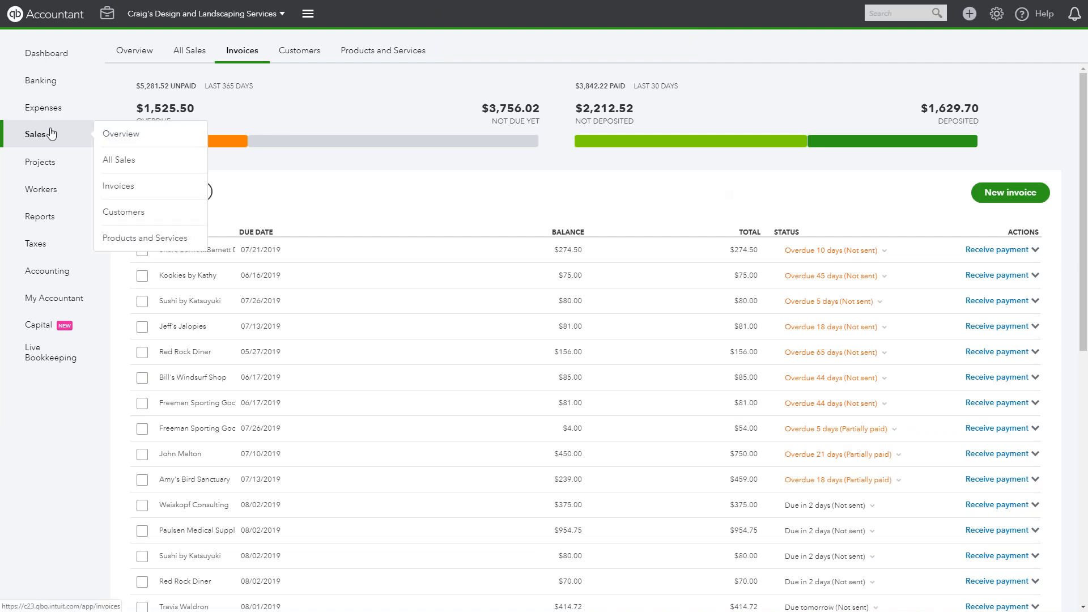
pyautogui.click(119, 159)
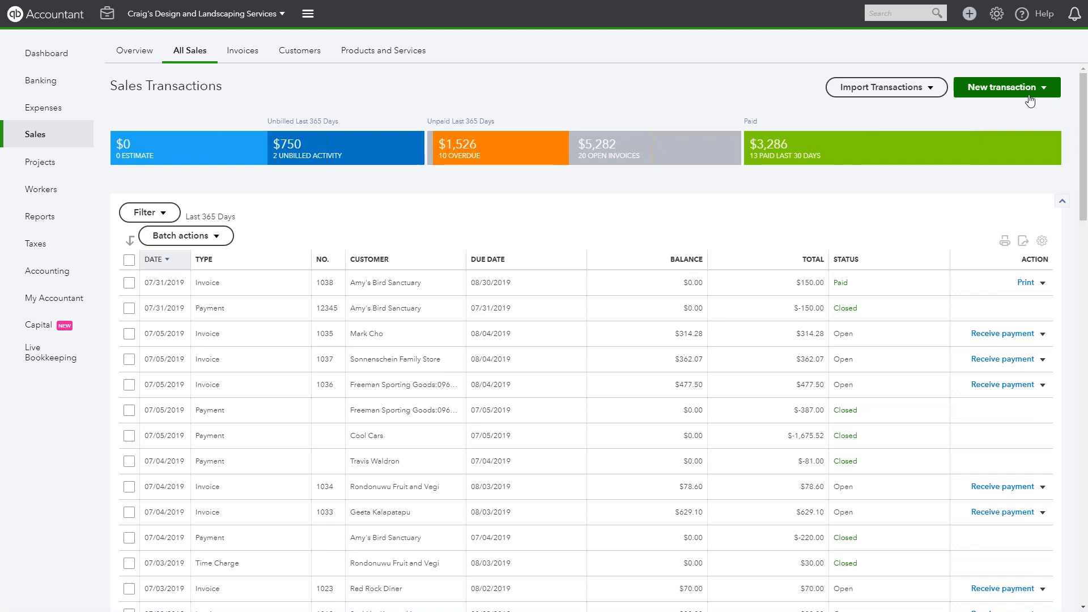
# Create a Sales Receipt for the individual customer listed directly after Cool Cars
pyautogui.click(1029, 87)
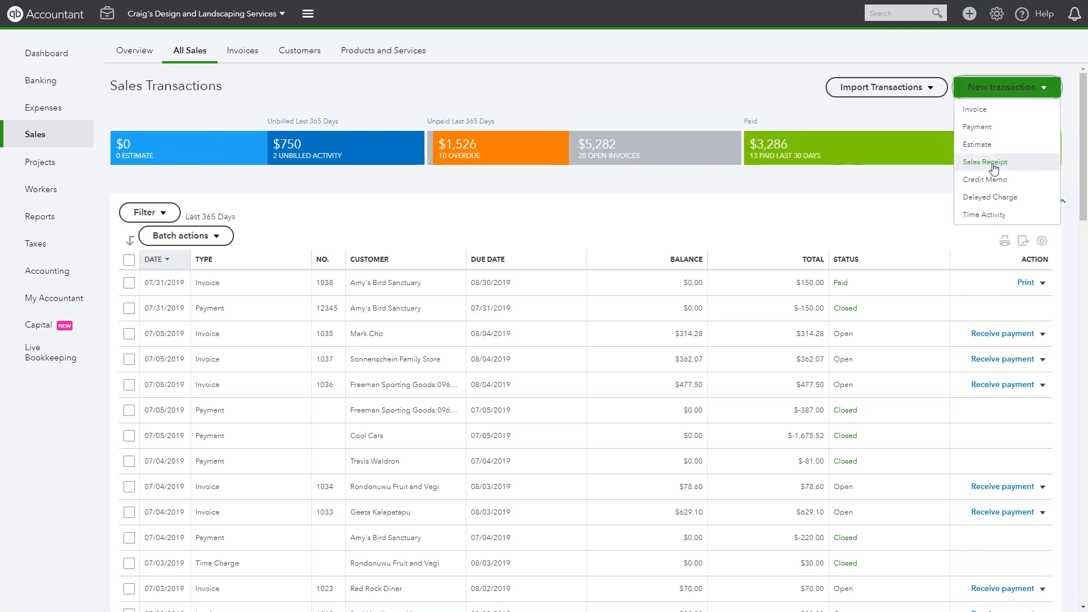
pyautogui.click(972, 23)
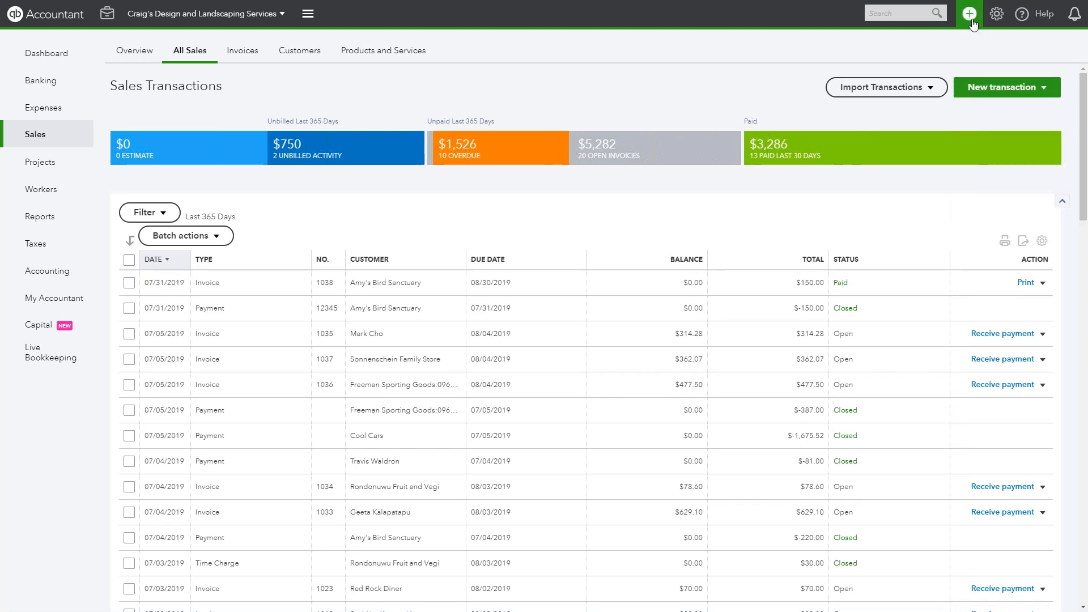
pyautogui.click(972, 22)
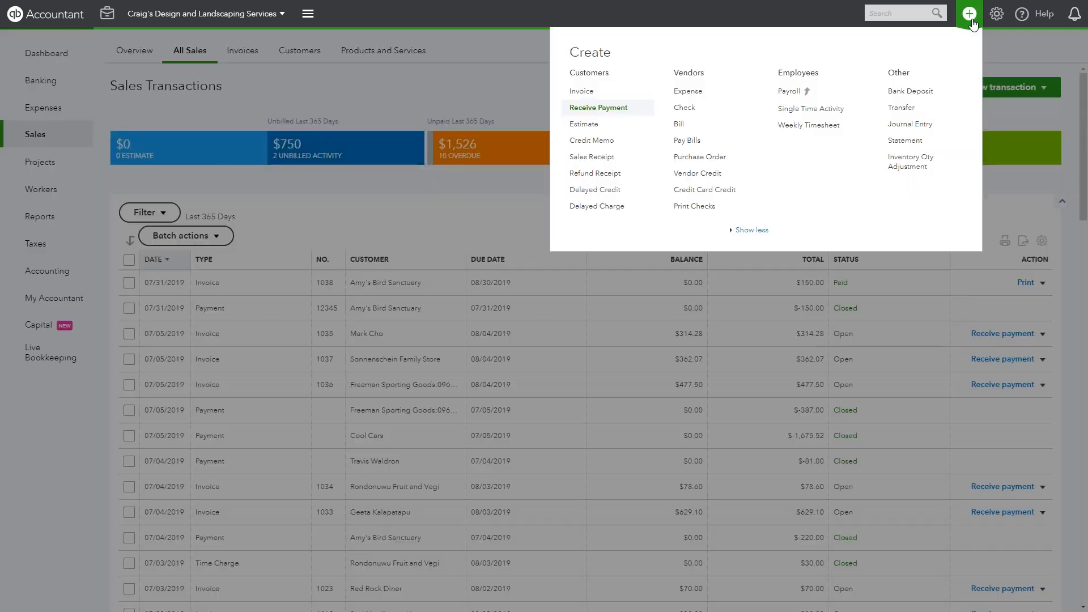
pyautogui.click(618, 163)
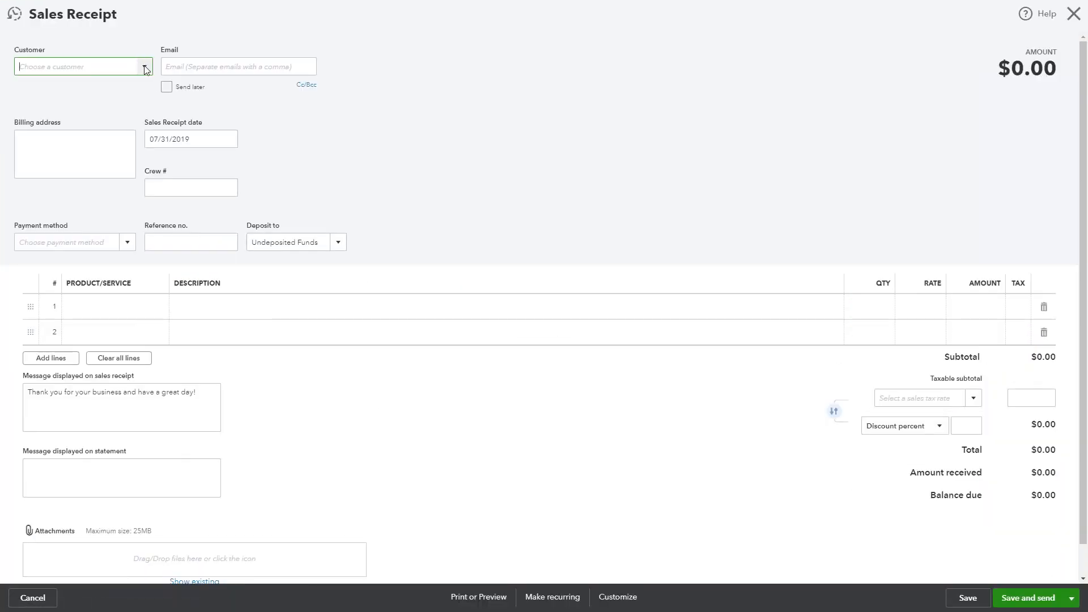
pyautogui.click(146, 69)
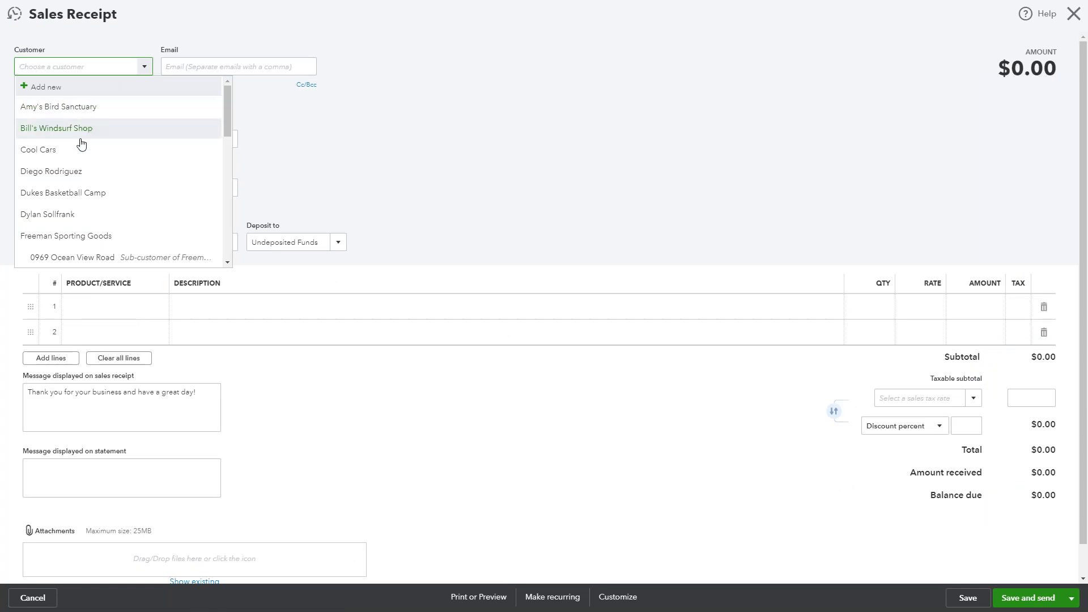
pyautogui.click(69, 172)
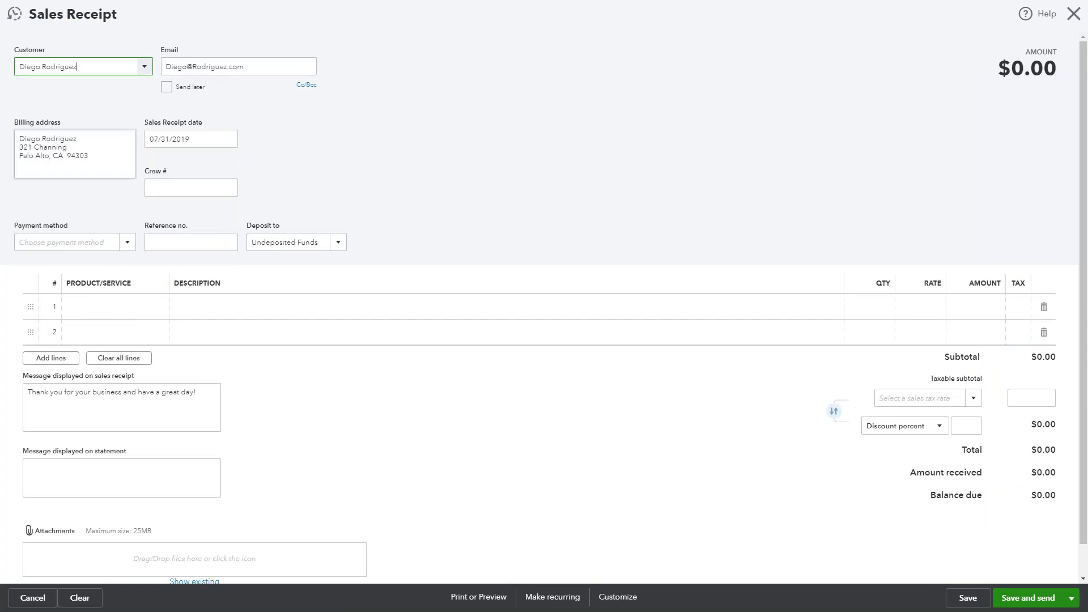
pyautogui.click(145, 68)
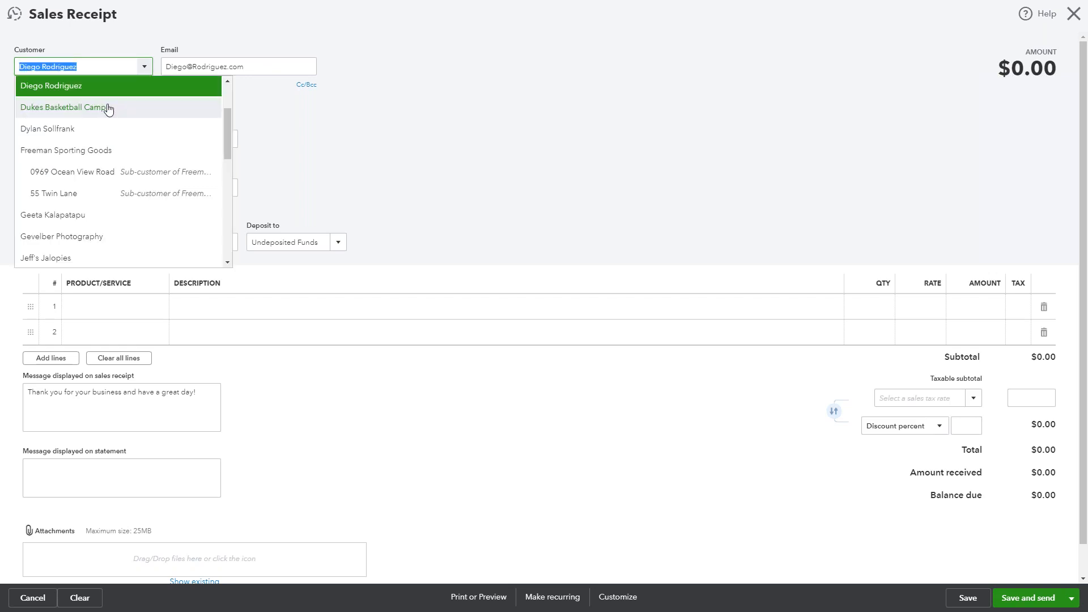
pyautogui.scroll(2, 106, 108)
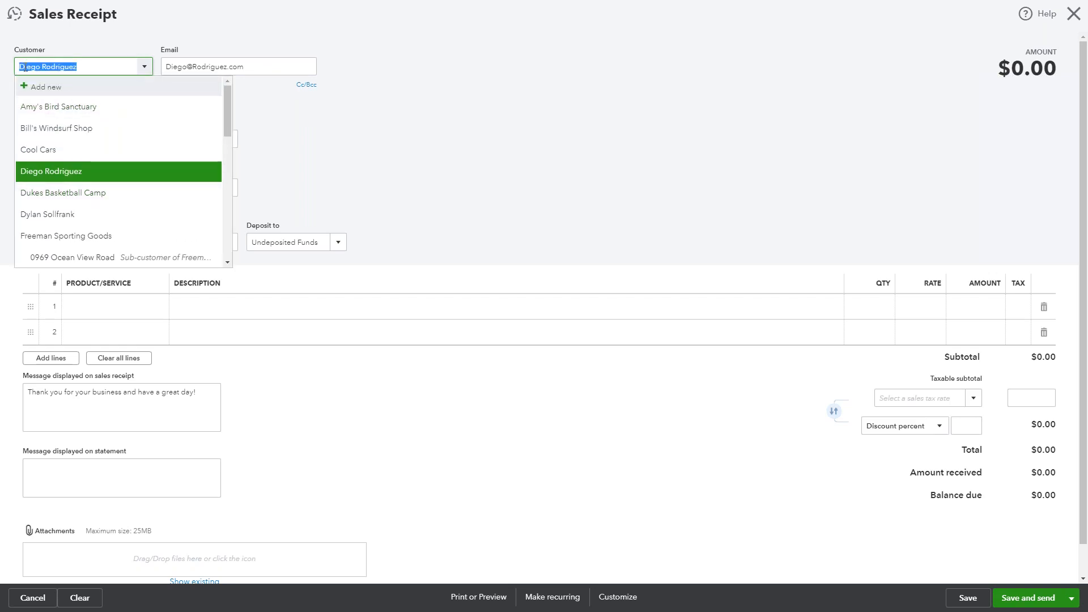
pyautogui.click(84, 173)
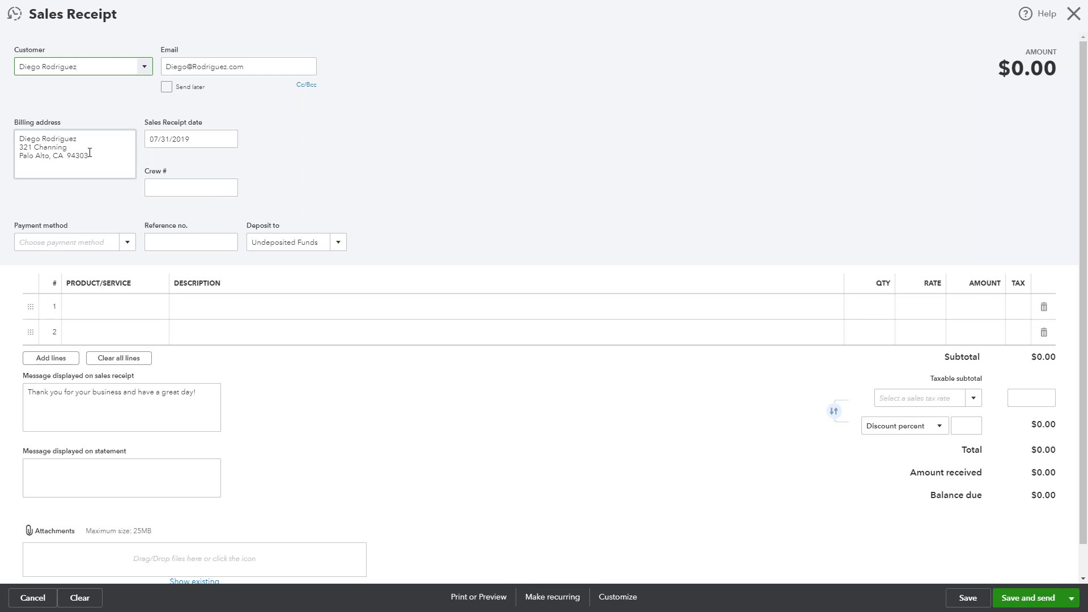
# Set the sales receipt's payment method to Check and its reference number to 123458
pyautogui.click(128, 243)
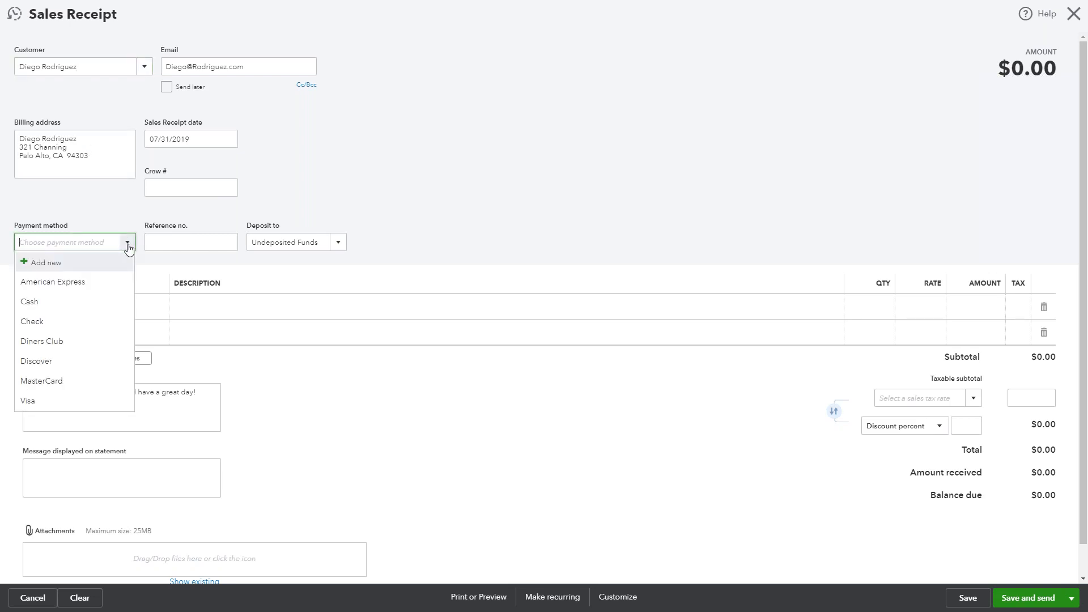
pyautogui.click(58, 321)
pyautogui.click(179, 243)
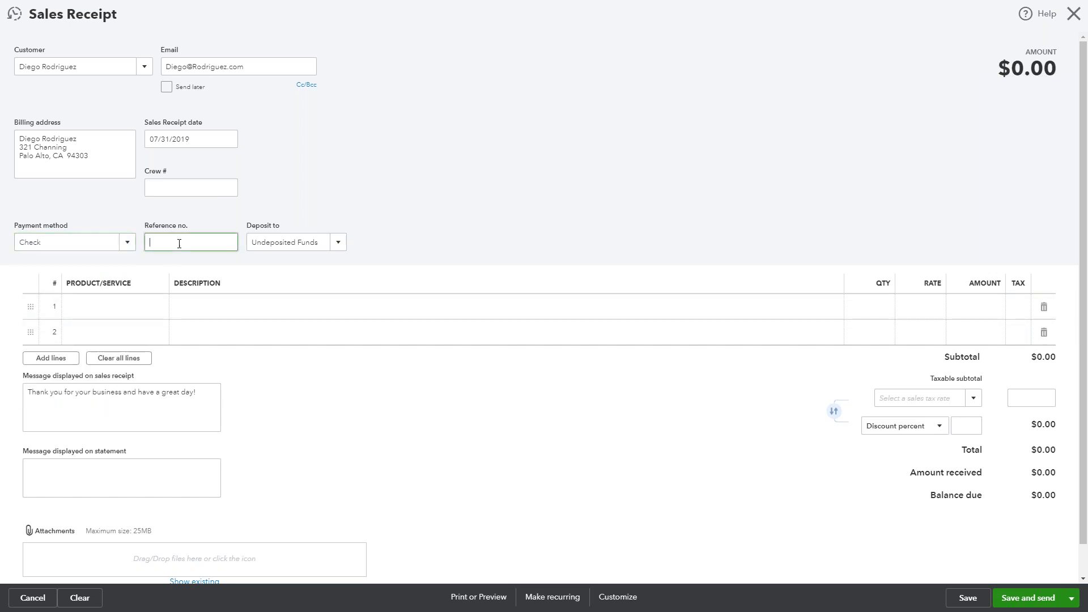
pyautogui.write('123458')
pyautogui.press('Tab')
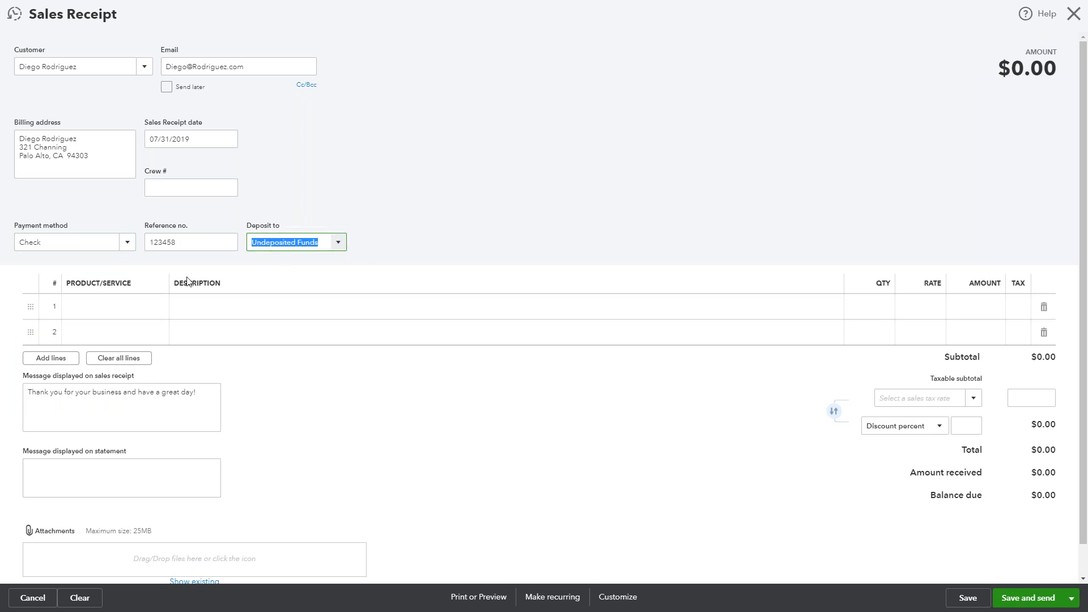
# Fill the first line of the sales receipt with the Lighting service, quantity 5 and rate 25
pyautogui.click(126, 306)
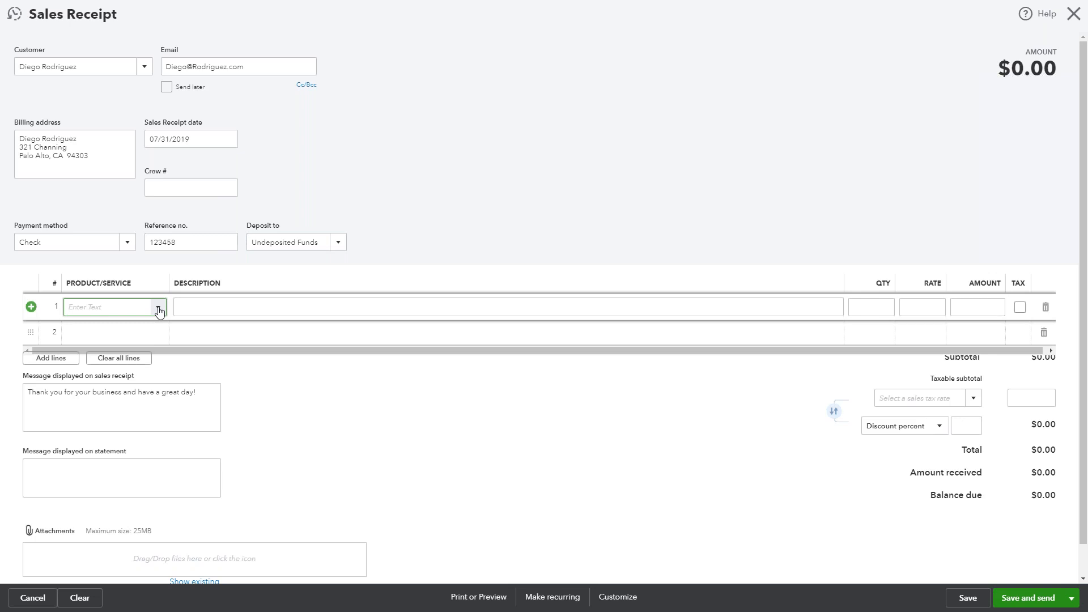
pyautogui.click(158, 308)
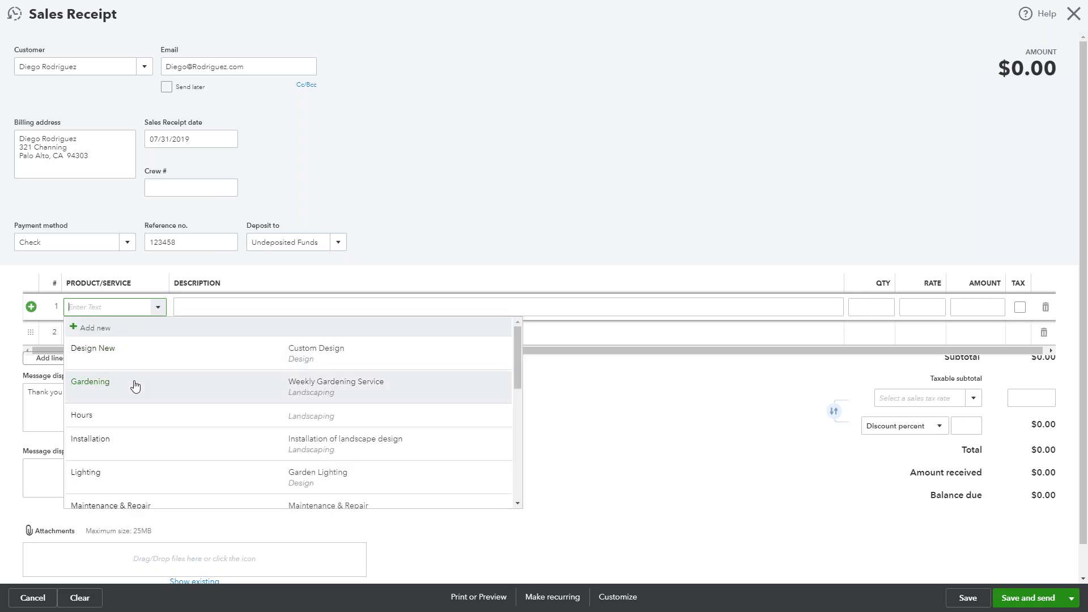
pyautogui.click(127, 480)
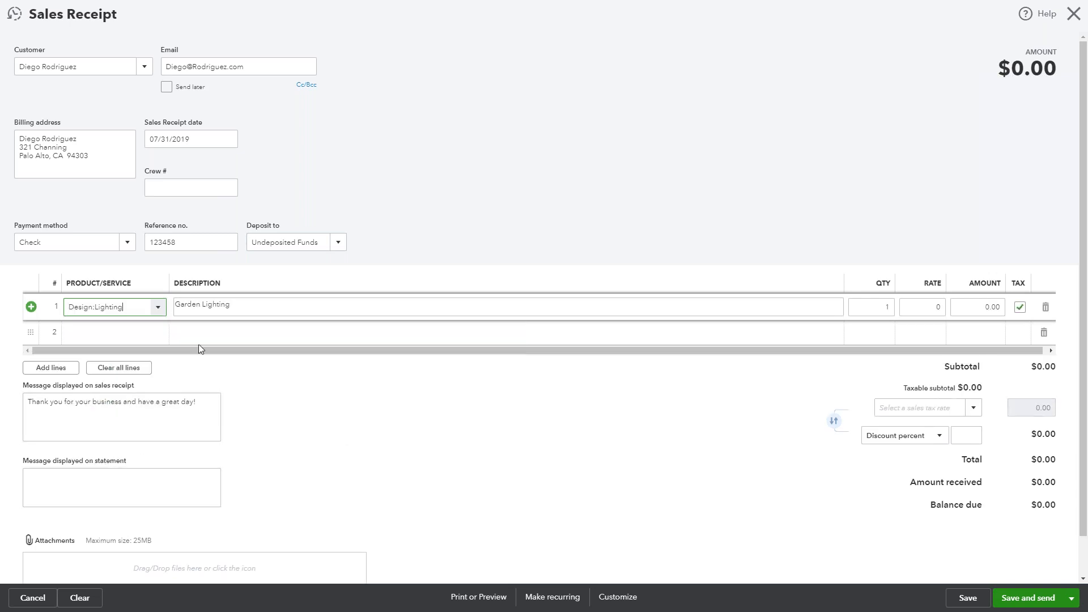
pyautogui.click(885, 306)
pyautogui.write('5')
pyautogui.press('Tab')
pyautogui.write('25')
pyautogui.press('Tab')
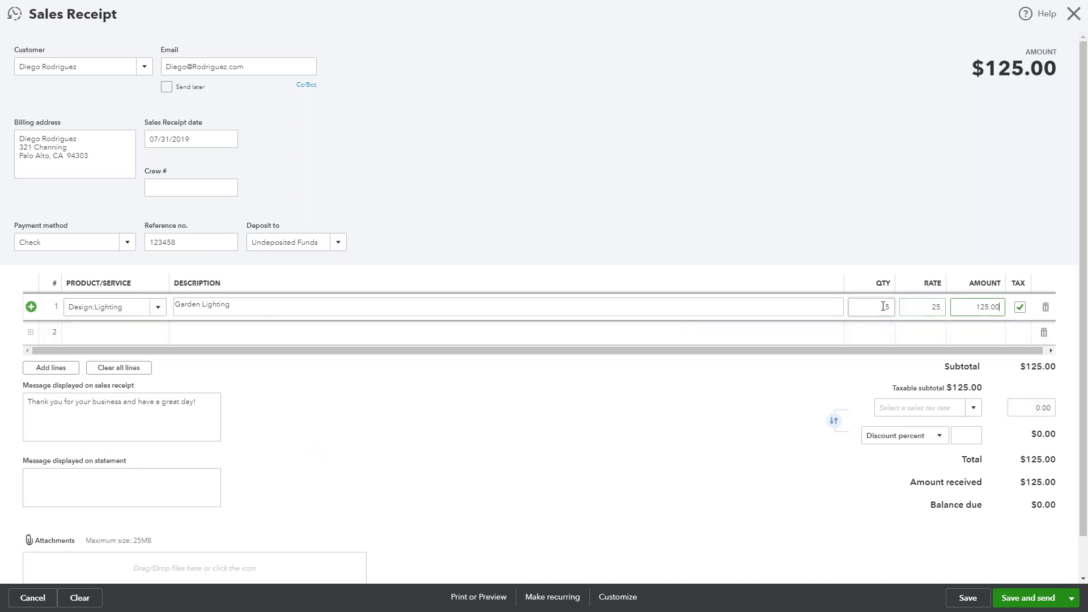
pyautogui.click(672, 452)
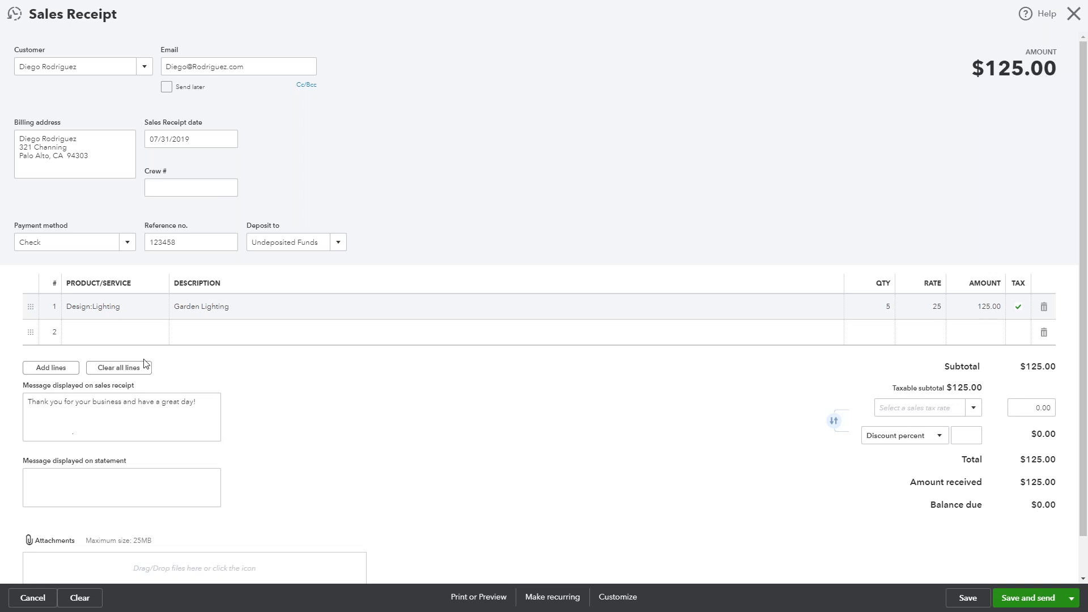
# Save and close the sales receipt, keeping its default thank-you message
pyautogui.click(201, 403)
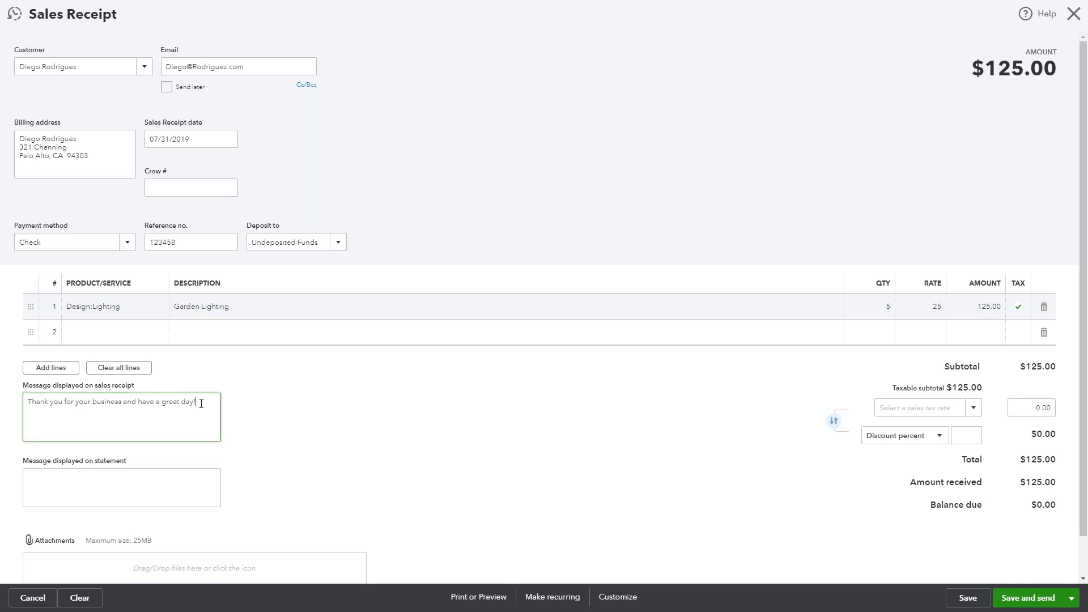
pyautogui.click(277, 405)
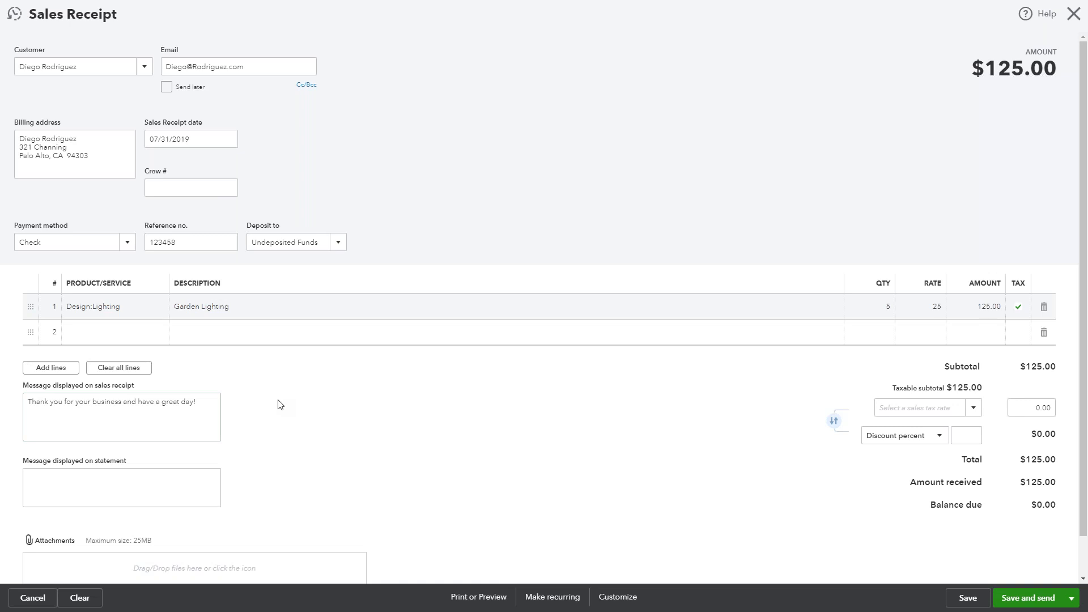
pyautogui.click(479, 598)
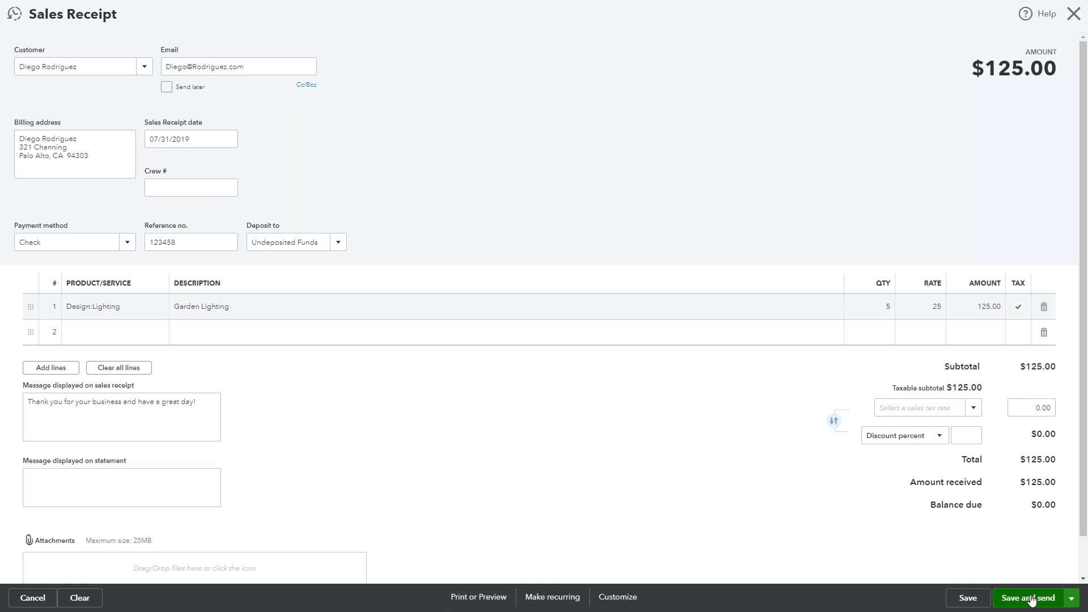
pyautogui.click(1072, 598)
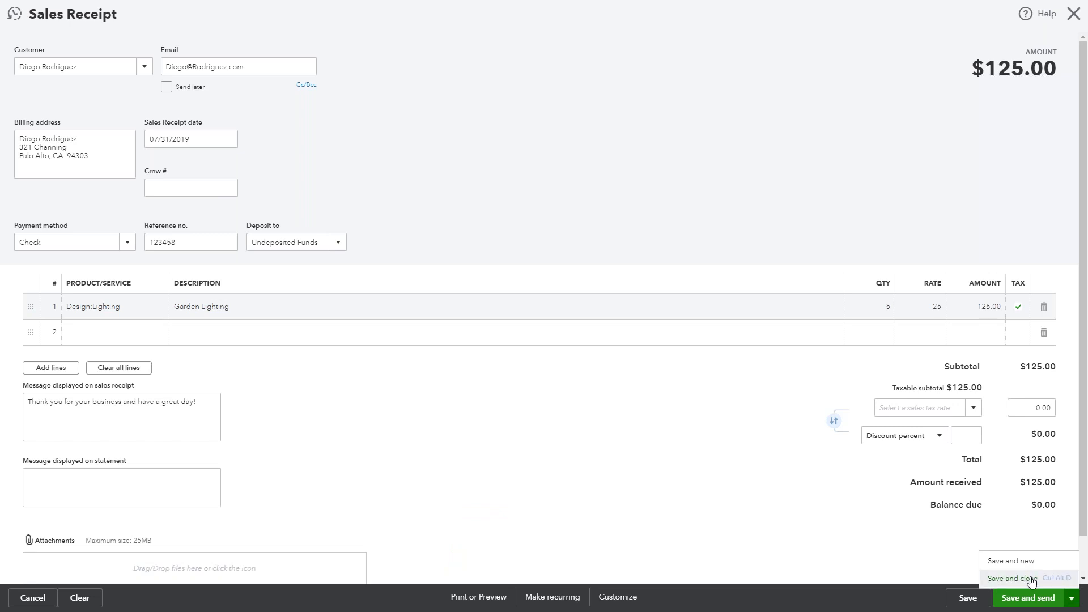
pyautogui.click(1013, 578)
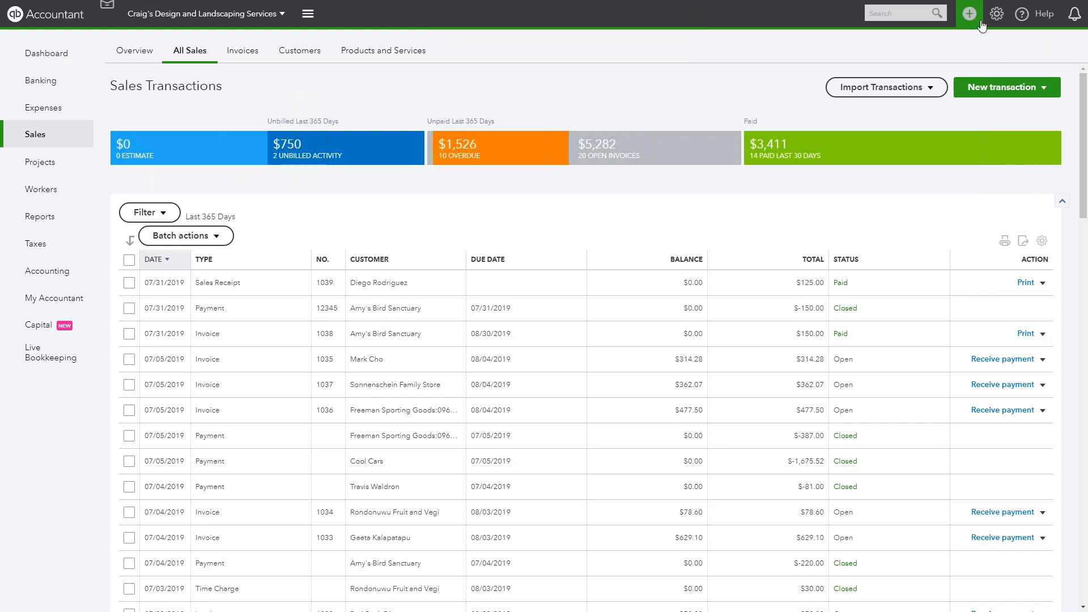
# Create a Bank Deposit into the Checking account
pyautogui.click(970, 14)
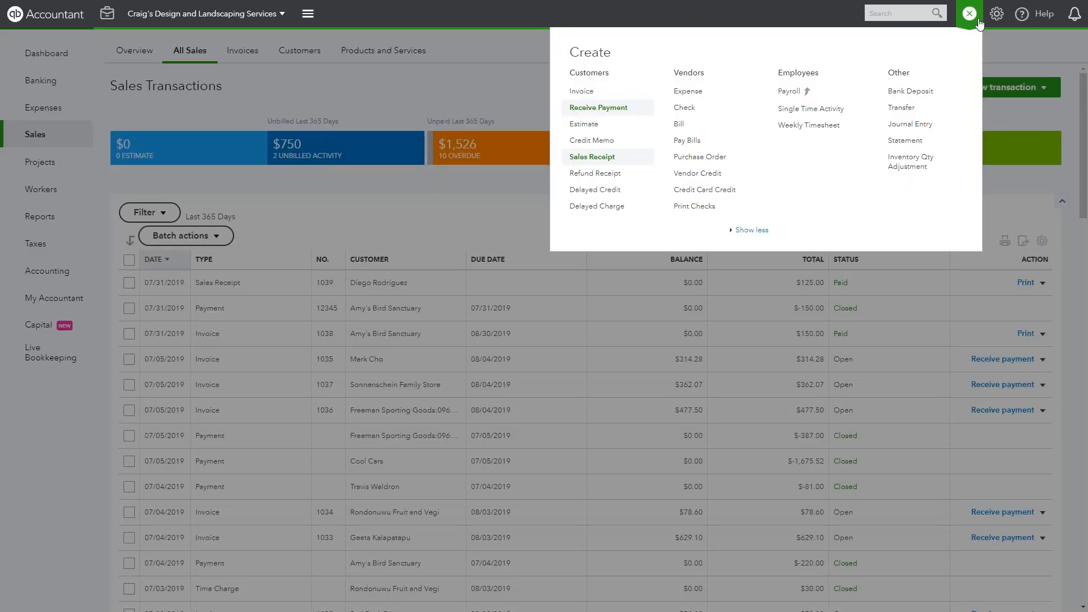
pyautogui.click(914, 92)
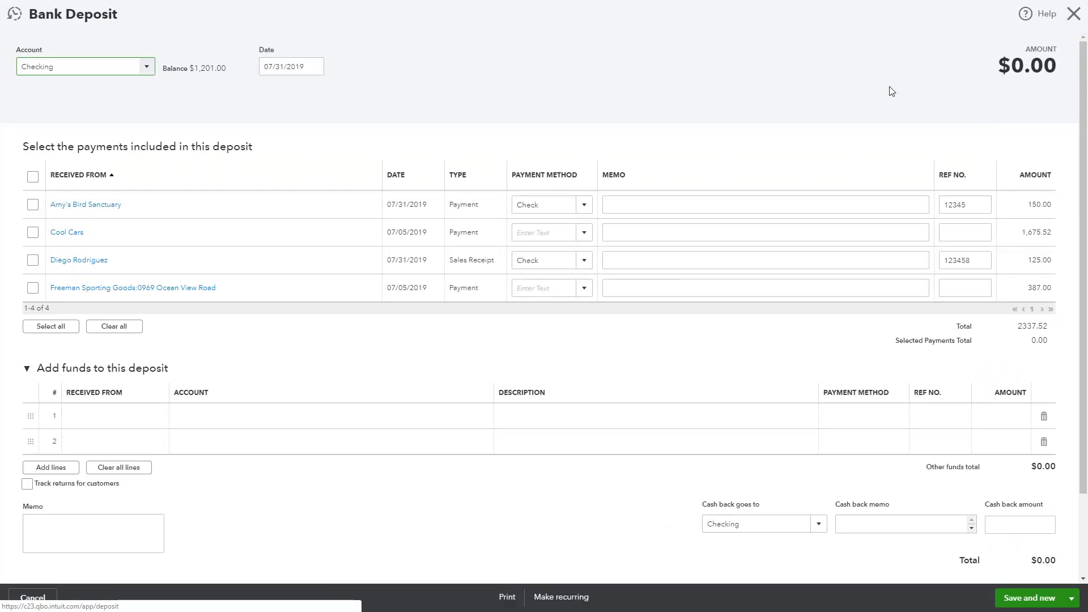
pyautogui.click(147, 70)
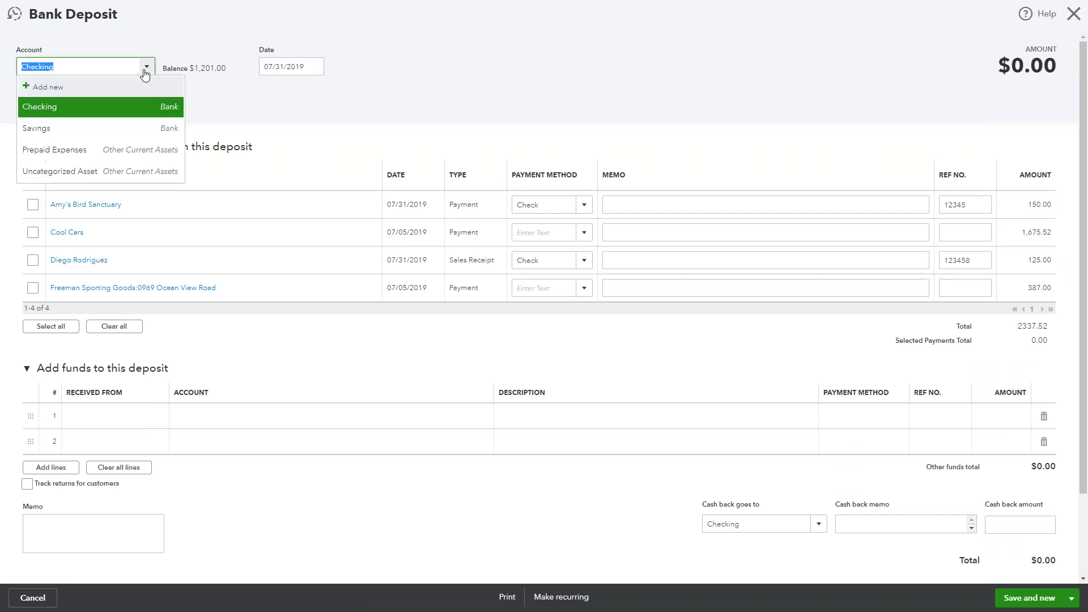
pyautogui.click(59, 107)
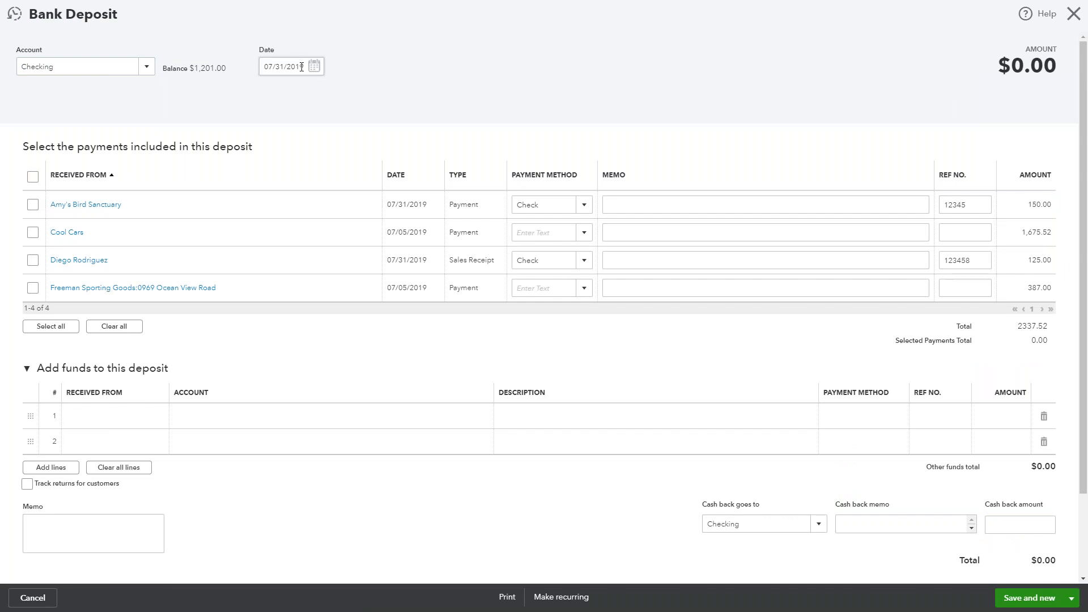
# Include all four listed payments in the bank deposit
pyautogui.click(34, 206)
pyautogui.click(33, 233)
pyautogui.click(33, 261)
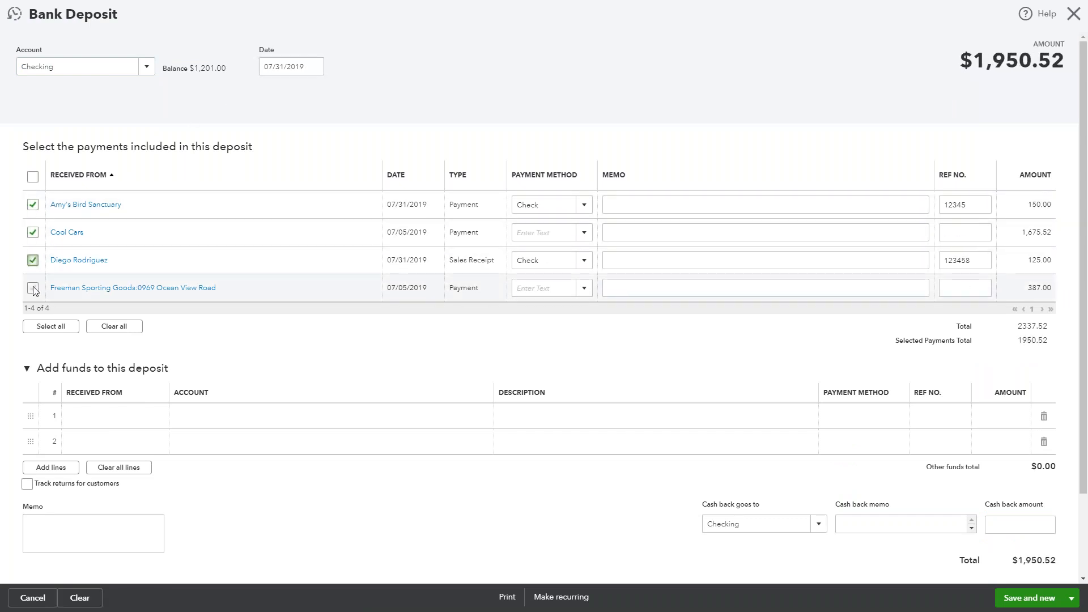
pyautogui.click(33, 289)
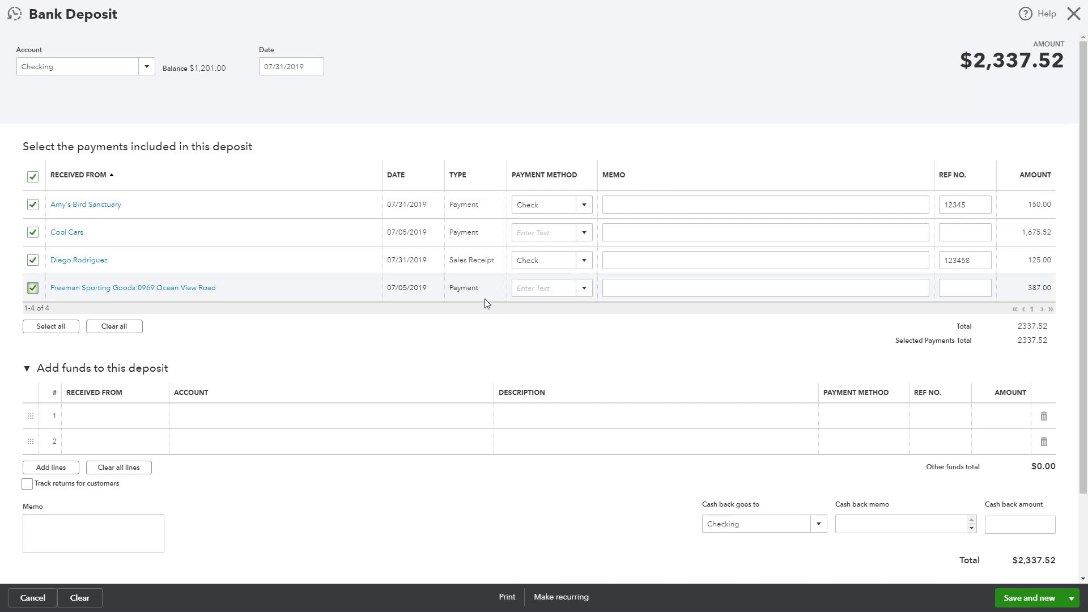
# Save and close the bank deposit without adding other funds to it
pyautogui.click(136, 424)
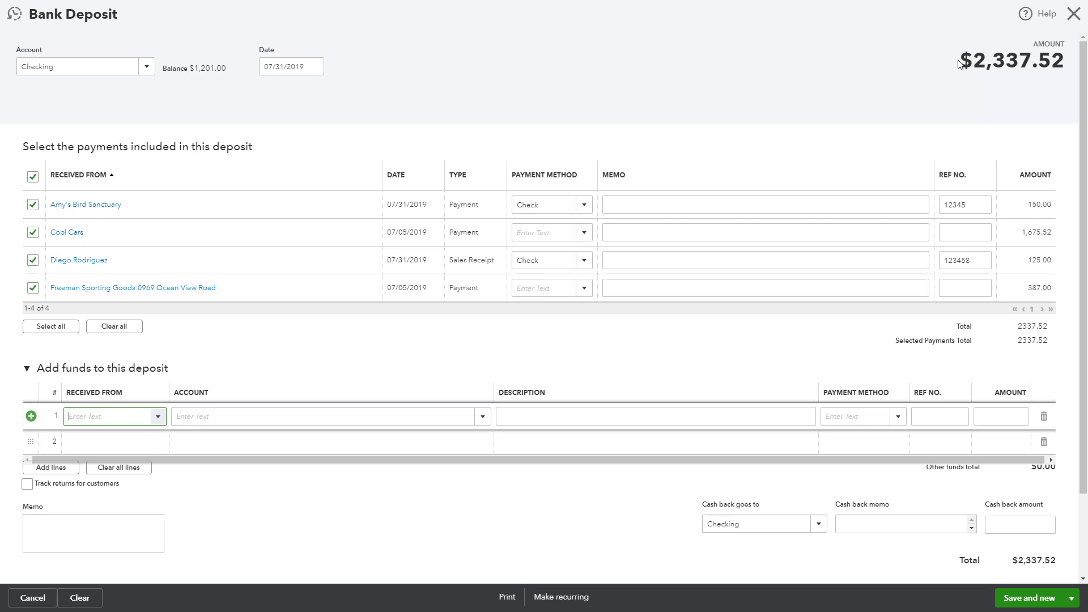
pyautogui.click(1072, 598)
pyautogui.click(1029, 578)
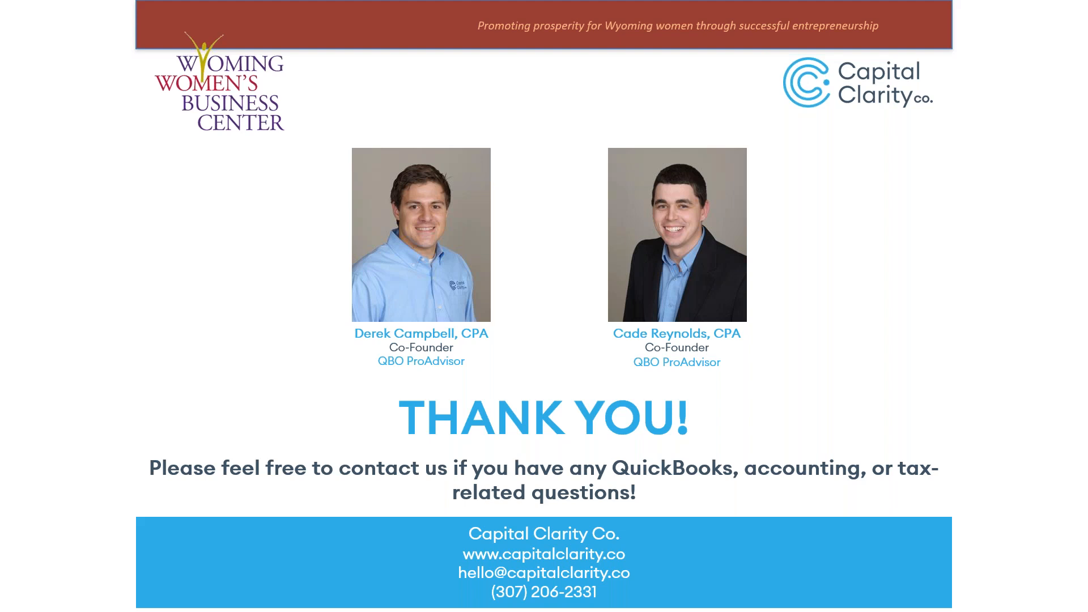
pyautogui.press('Right')
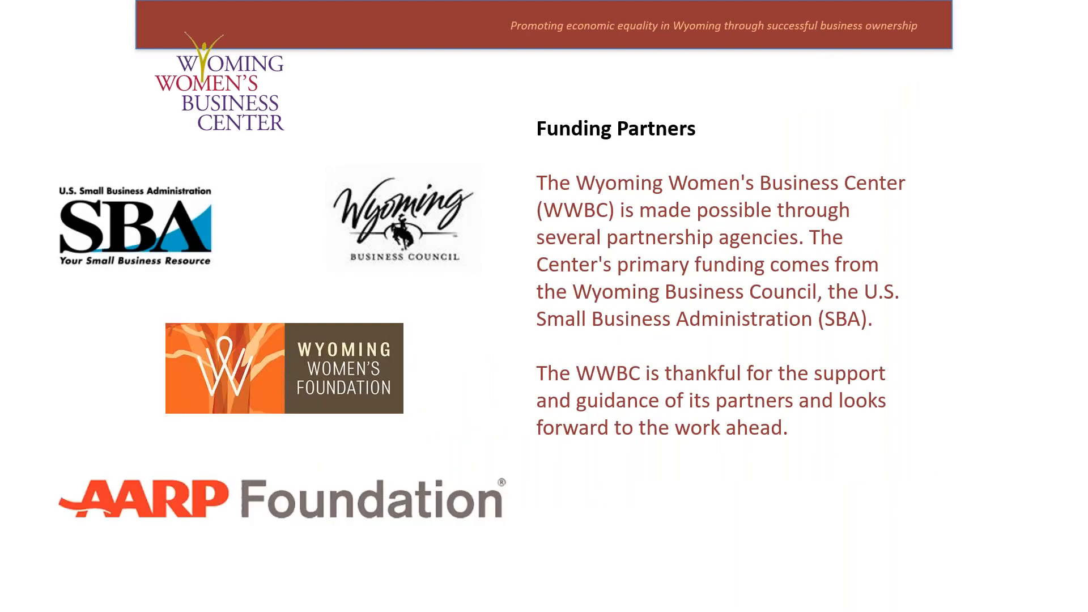